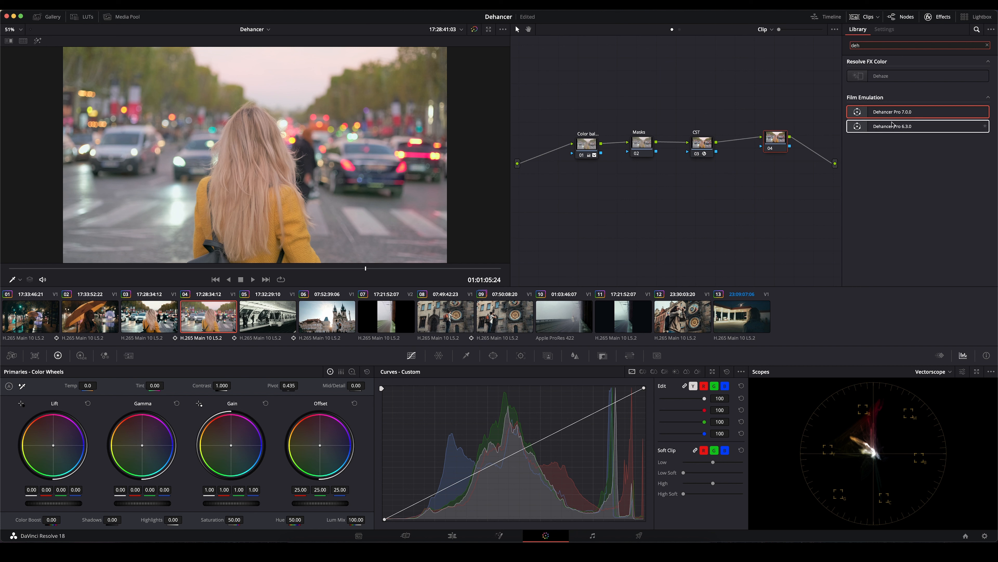
- Apply the Dehancer Pro 7.0.0 film emulation to node 04 and disable its film grain
{"action": "left_click_drag", "start_coordinate": [891, 115], "coordinate": [776, 142]}
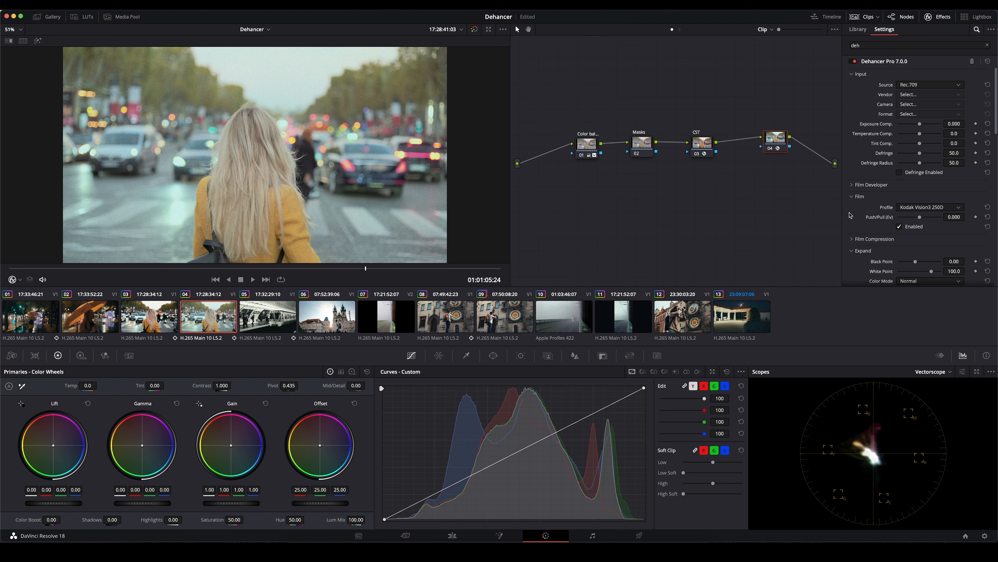
{"action": "scroll", "coordinate": [850, 228], "scroll_direction": "down", "scroll_amount": 10}
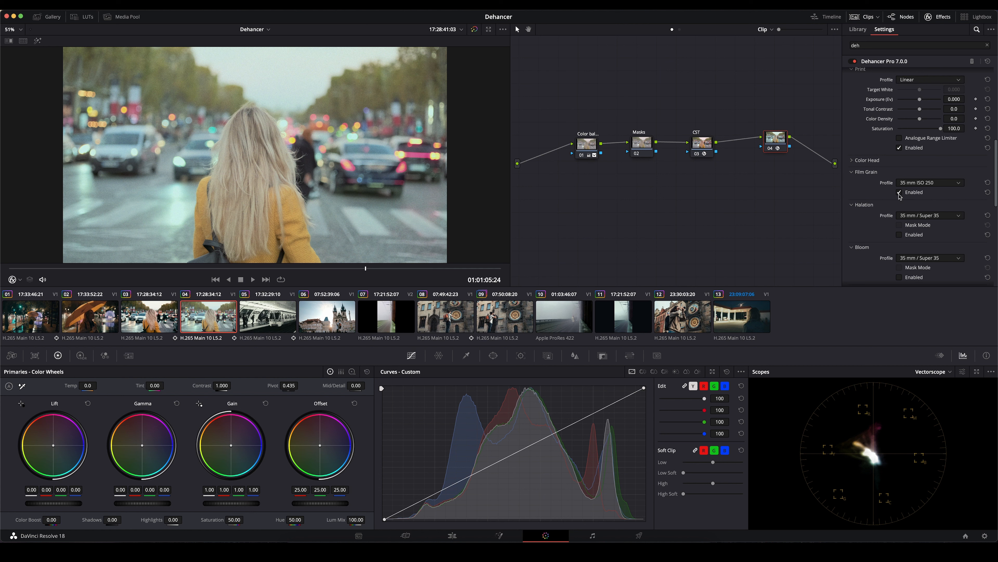
{"action": "left_click", "coordinate": [899, 192]}
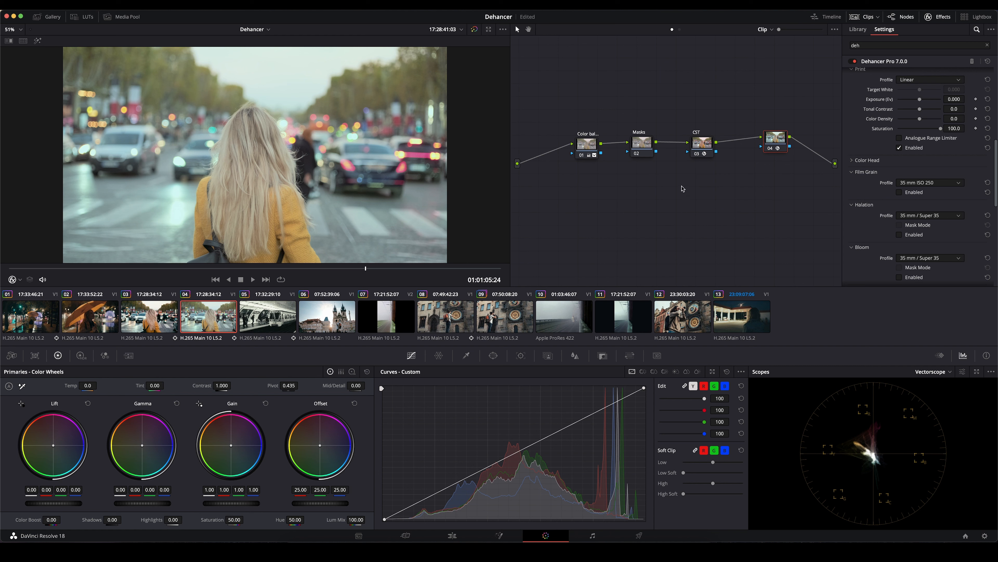
{"action": "scroll", "coordinate": [911, 227], "scroll_direction": "up", "scroll_amount": 10}
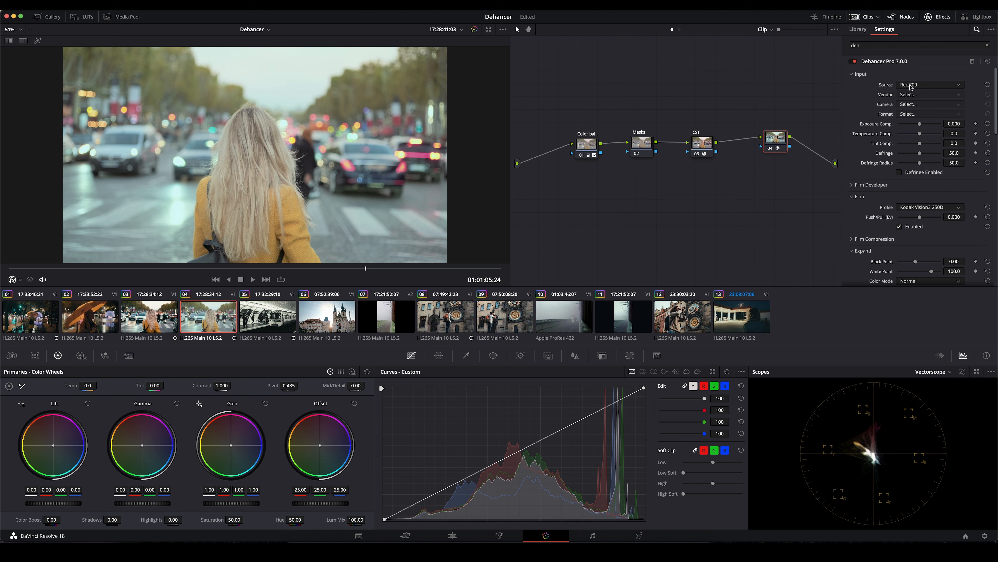
- Bypass the CST node and set Dehancer's input to Choose Camera with Fujifilm, X-T3 and F-Log
{"action": "left_click", "coordinate": [707, 143]}
{"action": "key", "text": "super+d"}
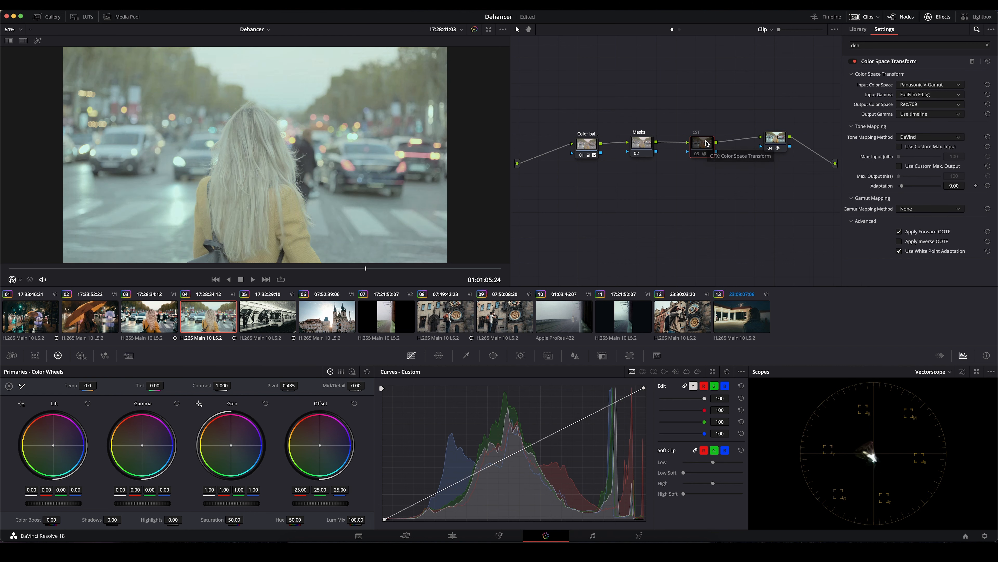
{"action": "left_click", "coordinate": [773, 136]}
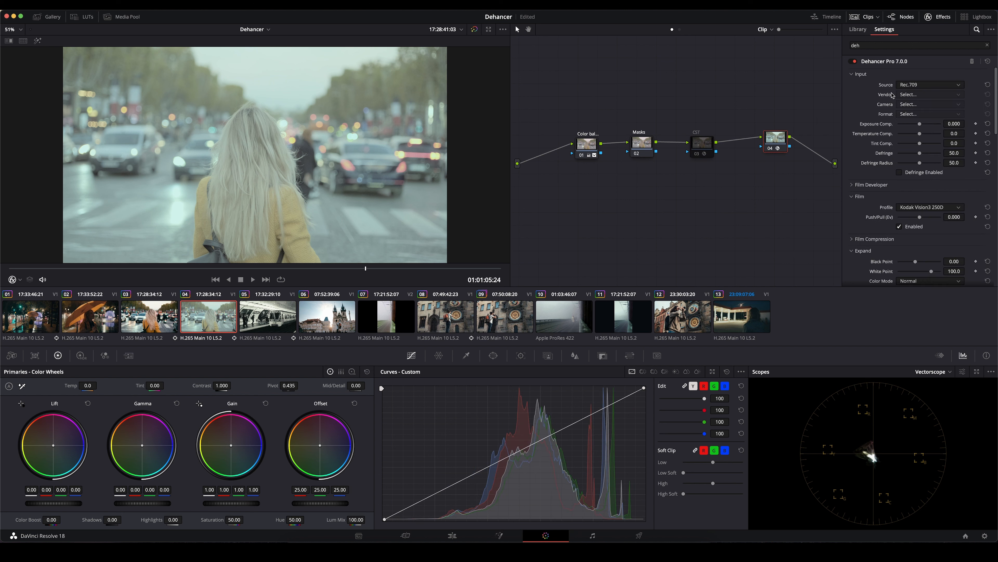
{"action": "left_click", "coordinate": [904, 86]}
{"action": "left_click", "coordinate": [918, 154]}
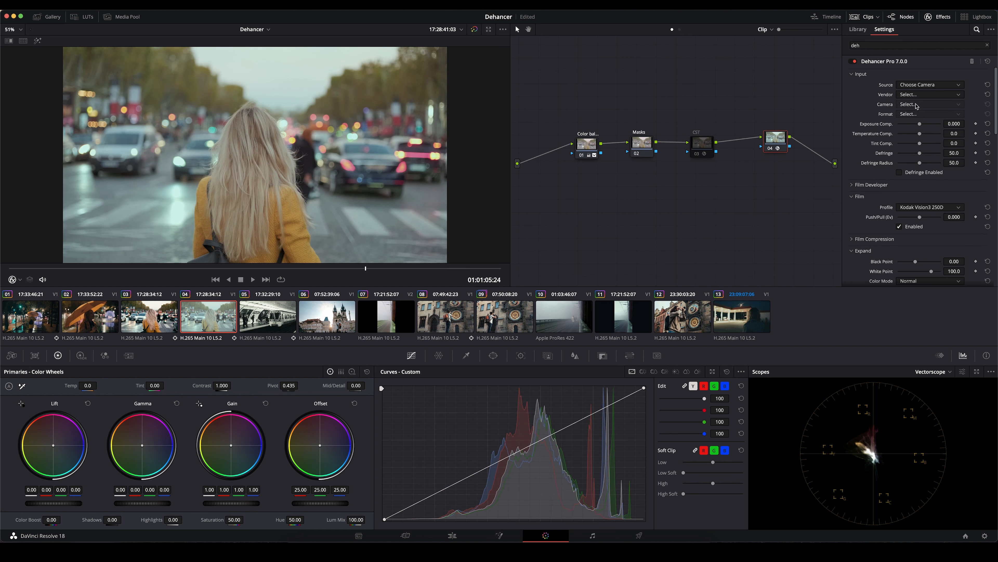
{"action": "left_click", "coordinate": [916, 94]}
{"action": "left_click", "coordinate": [912, 156]}
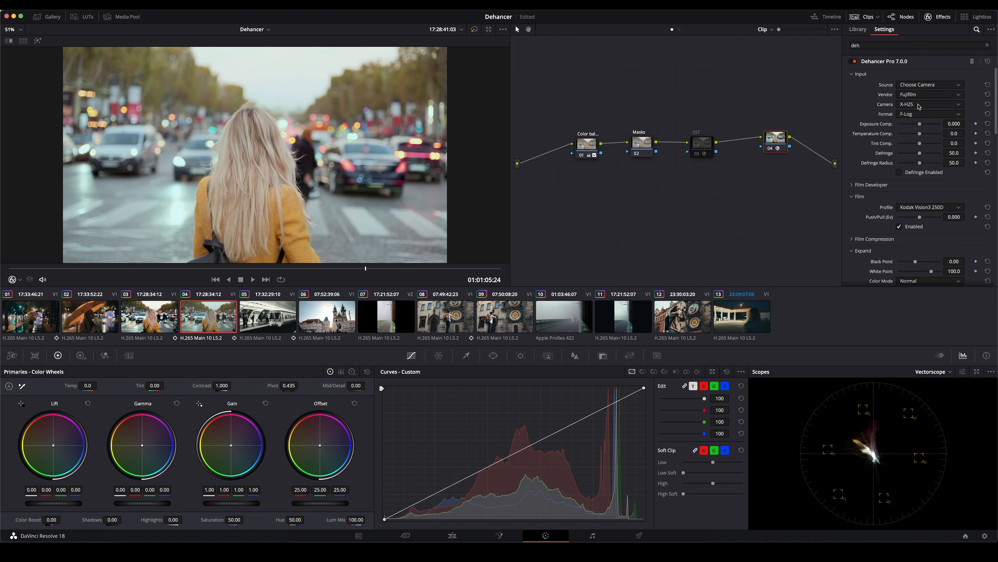
{"action": "left_click", "coordinate": [918, 105]}
{"action": "left_click", "coordinate": [916, 131]}
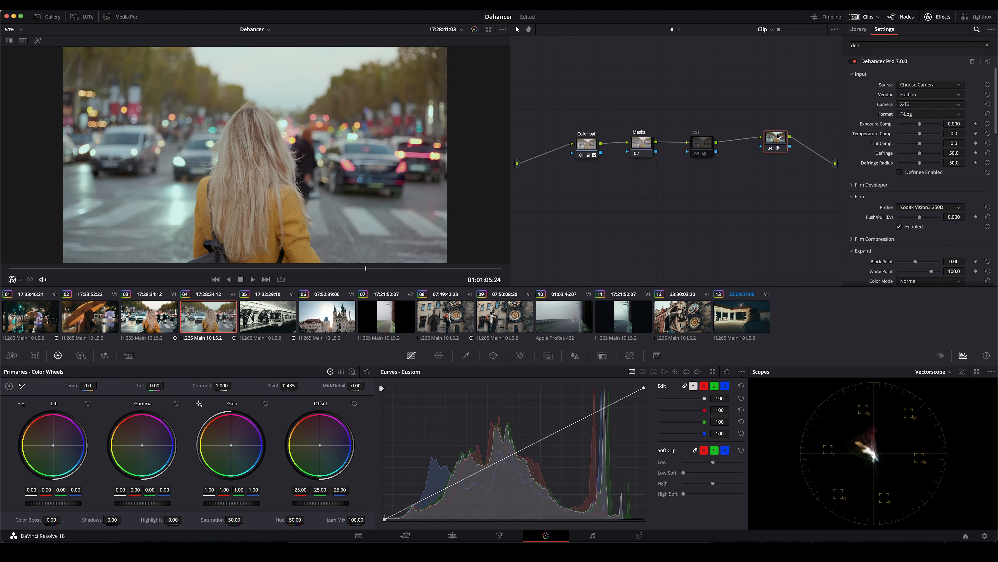
{"action": "left_click", "coordinate": [910, 117]}
{"action": "left_click", "coordinate": [910, 118]}
- Return Dehancer's input source to Rec.709 and re-enable the CST node
{"action": "left_click", "coordinate": [916, 84]}
{"action": "left_click", "coordinate": [917, 95]}
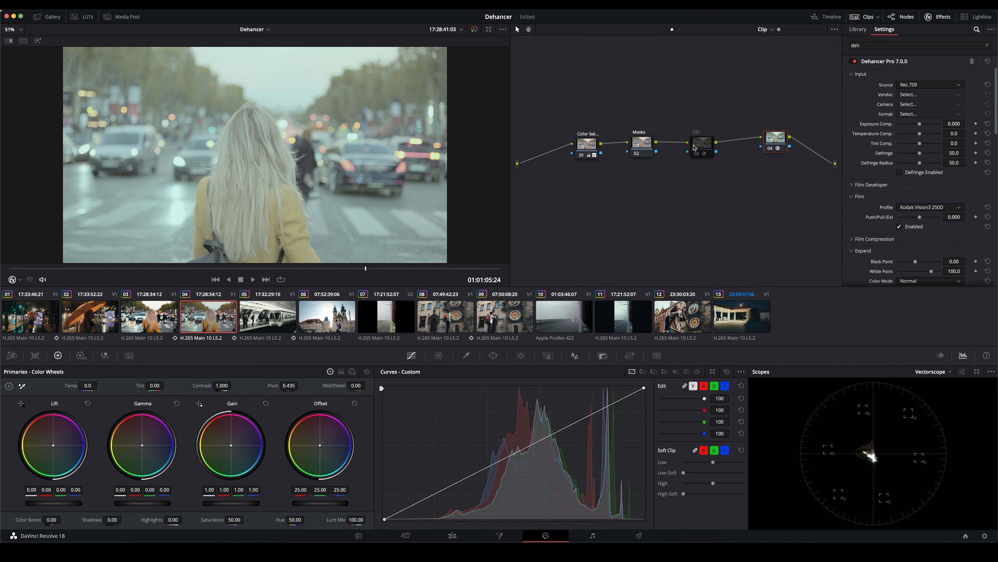
{"action": "left_click", "coordinate": [695, 147]}
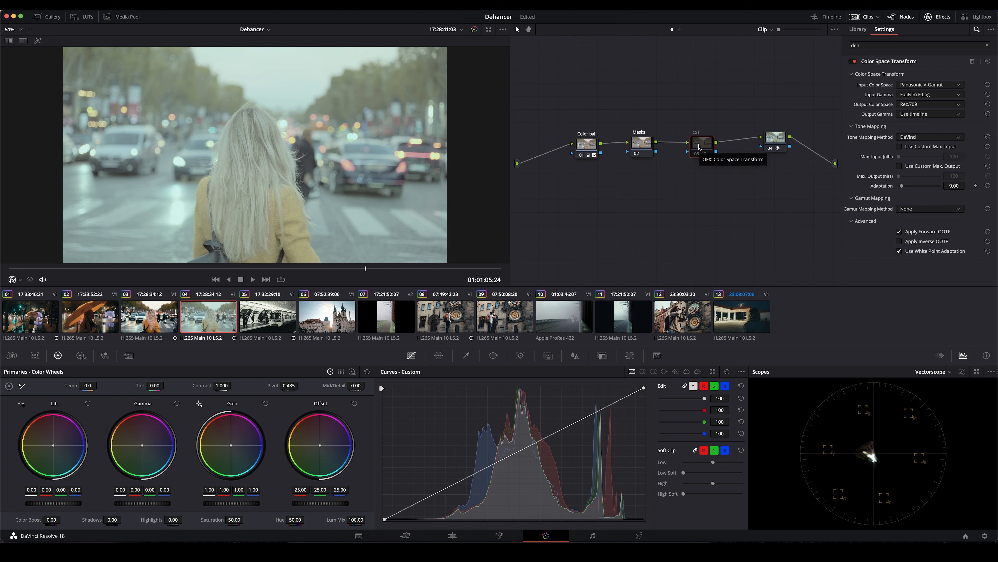
{"action": "key", "text": "super+d"}
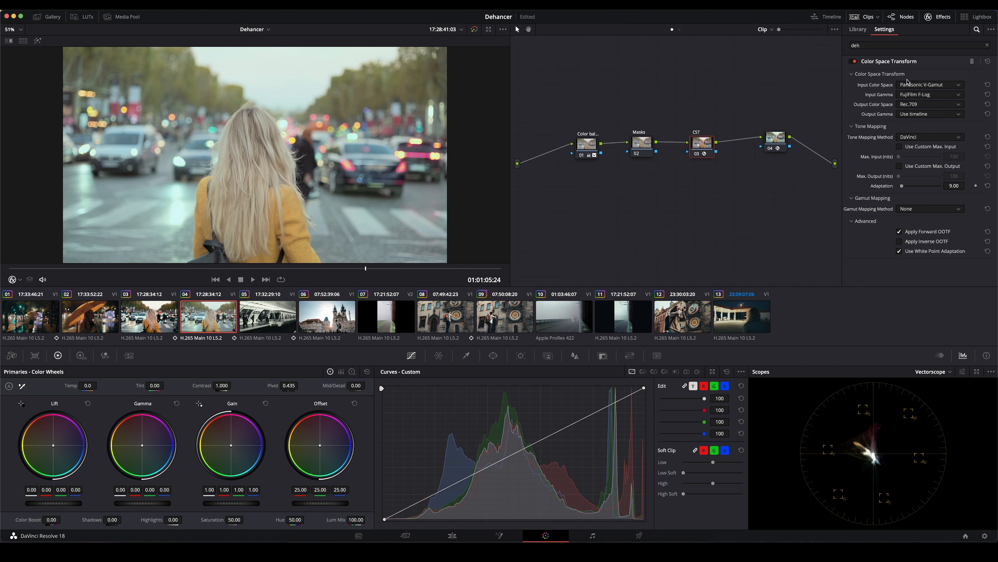
{"action": "left_click", "coordinate": [779, 140]}
{"action": "left_click", "coordinate": [916, 85]}
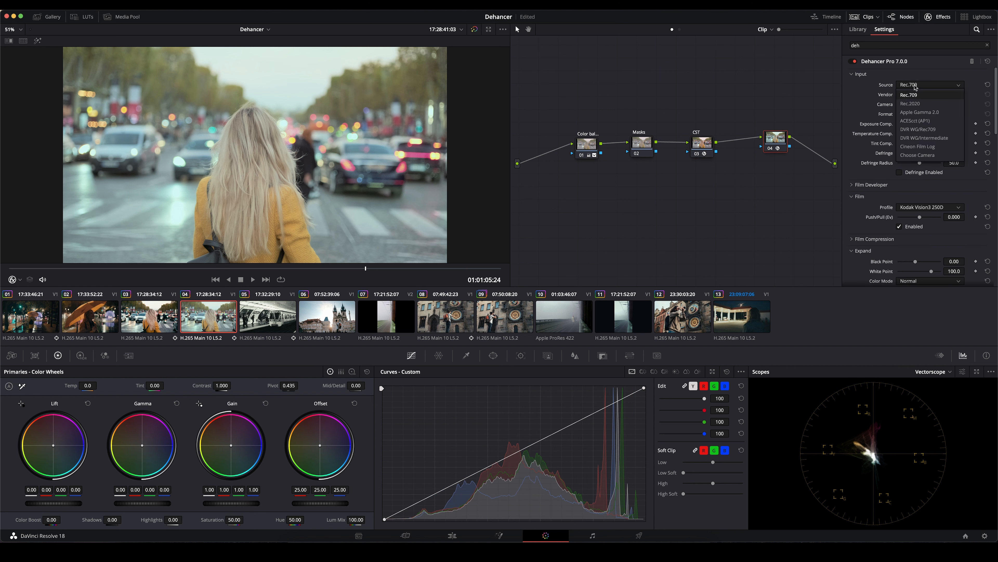
{"action": "left_click", "coordinate": [917, 96]}
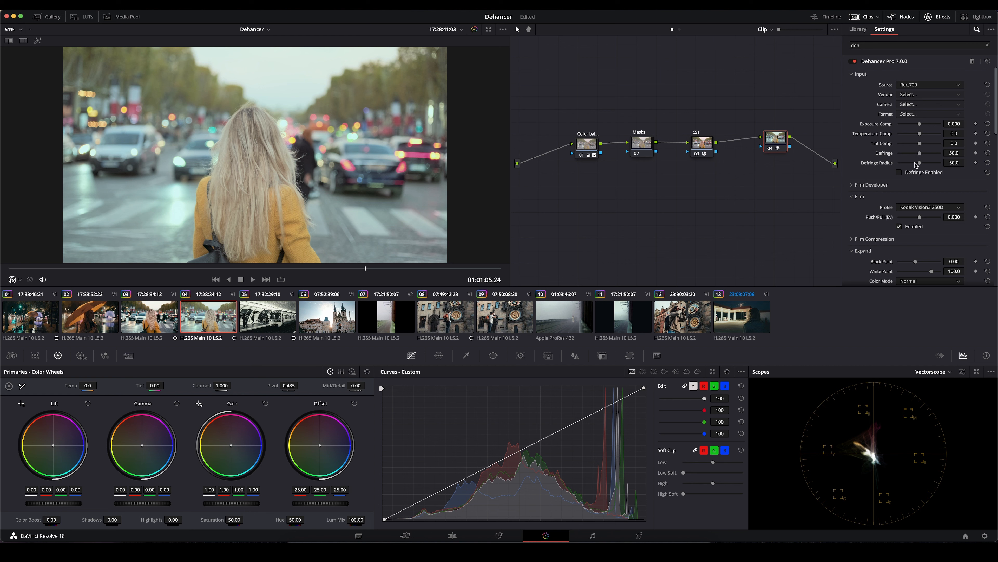
- Set Dehancer's film profile to Fujicolor 100 and its Push/Pull value to -2
{"action": "scroll", "coordinate": [924, 172], "scroll_direction": "down", "scroll_amount": 2}
{"action": "scroll", "coordinate": [924, 172], "scroll_direction": "down", "scroll_amount": 4}
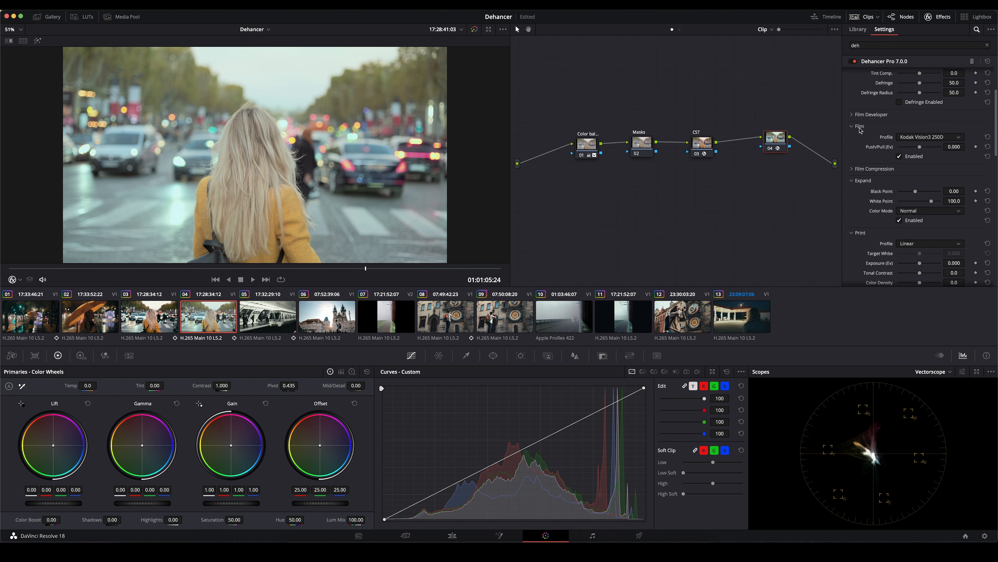
{"action": "left_click", "coordinate": [924, 137]}
{"action": "scroll", "coordinate": [920, 189], "scroll_direction": "down", "scroll_amount": 3}
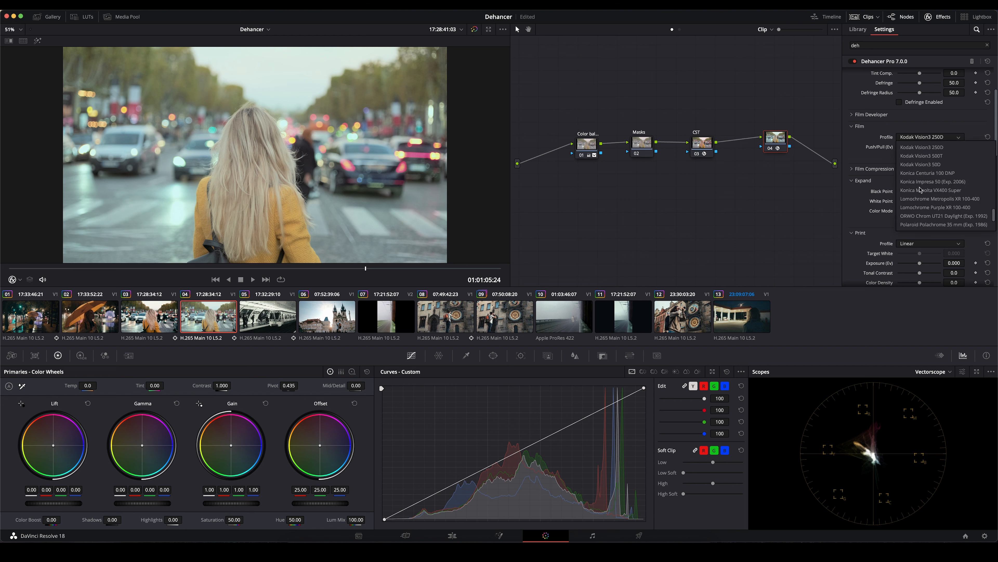
{"action": "scroll", "coordinate": [921, 190], "scroll_direction": "up", "scroll_amount": 3}
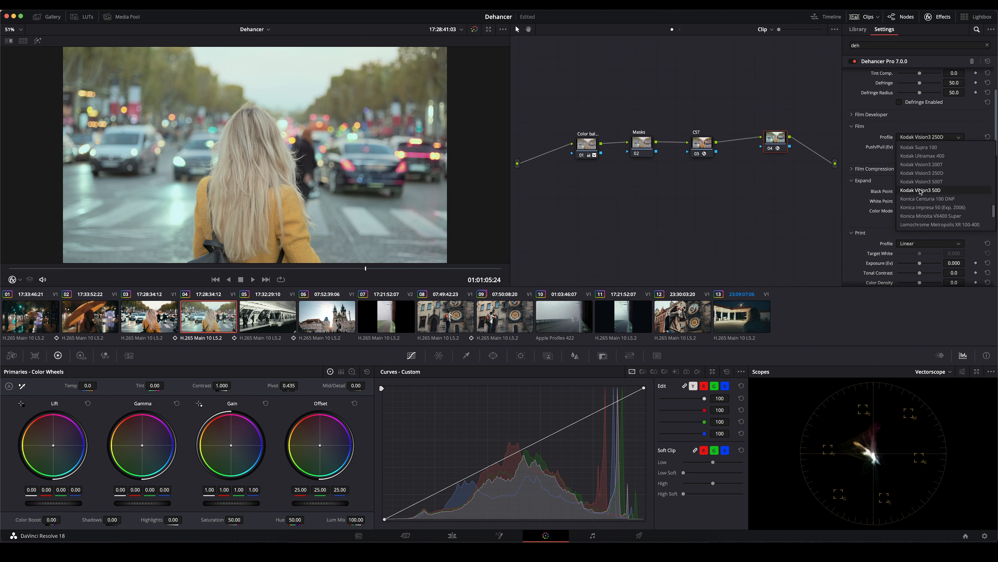
{"action": "scroll", "coordinate": [923, 192], "scroll_direction": "up", "scroll_amount": 8}
{"action": "scroll", "coordinate": [923, 191], "scroll_direction": "up", "scroll_amount": 2}
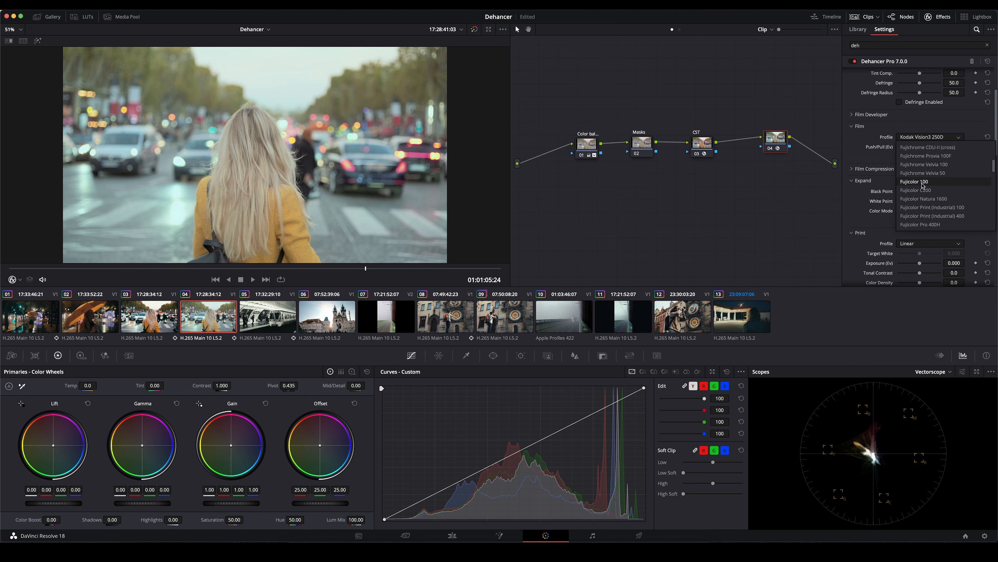
{"action": "left_click", "coordinate": [923, 182]}
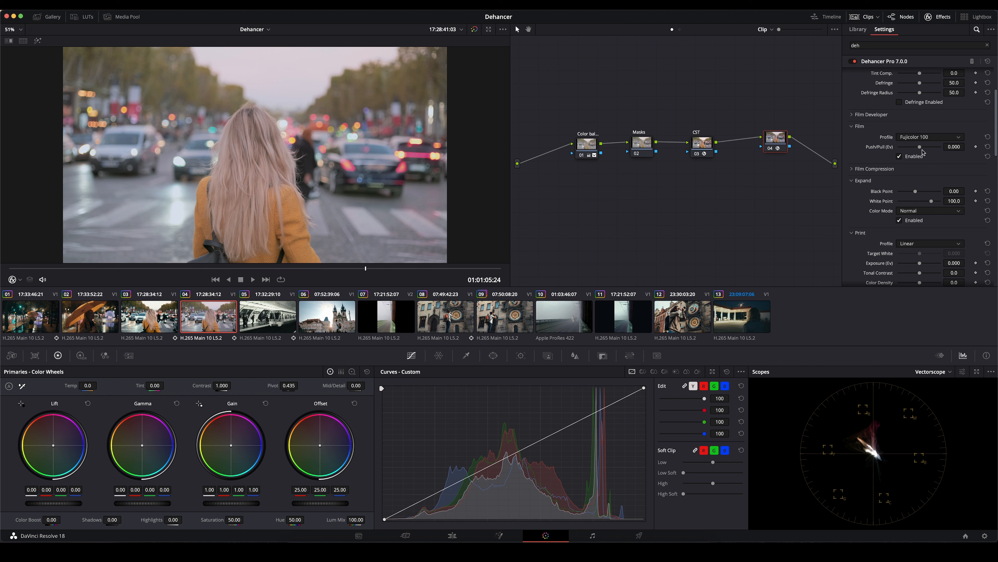
{"action": "left_click_drag", "start_coordinate": [919, 146], "coordinate": [893, 152]}
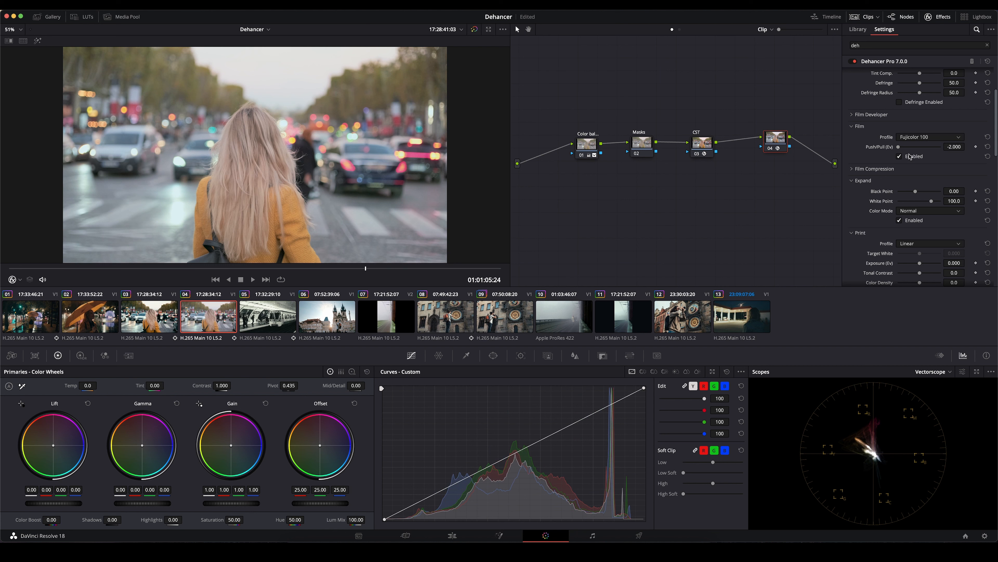
- Try the Kodak 2383 Print Film profile for the print, and settle on Fujifilm 3513 Print film
{"action": "scroll", "coordinate": [893, 165], "scroll_direction": "down", "scroll_amount": 2}
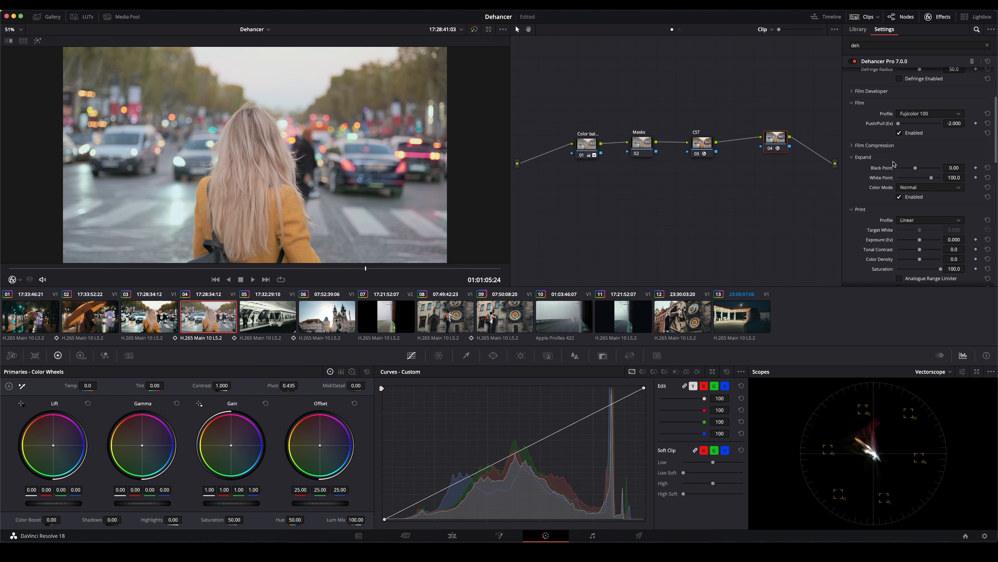
{"action": "scroll", "coordinate": [893, 165], "scroll_direction": "down", "scroll_amount": 4}
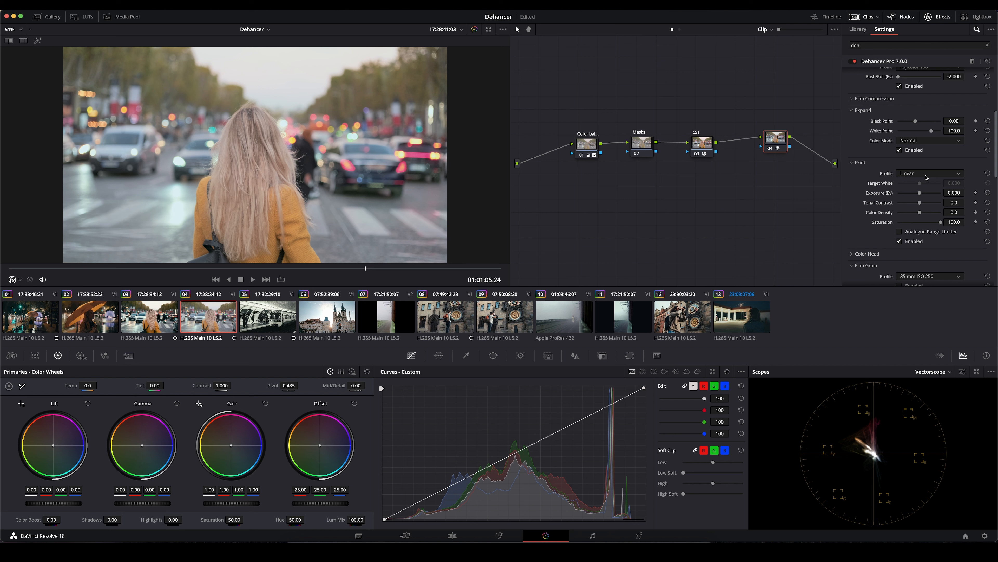
{"action": "scroll", "coordinate": [926, 178], "scroll_direction": "down", "scroll_amount": 1}
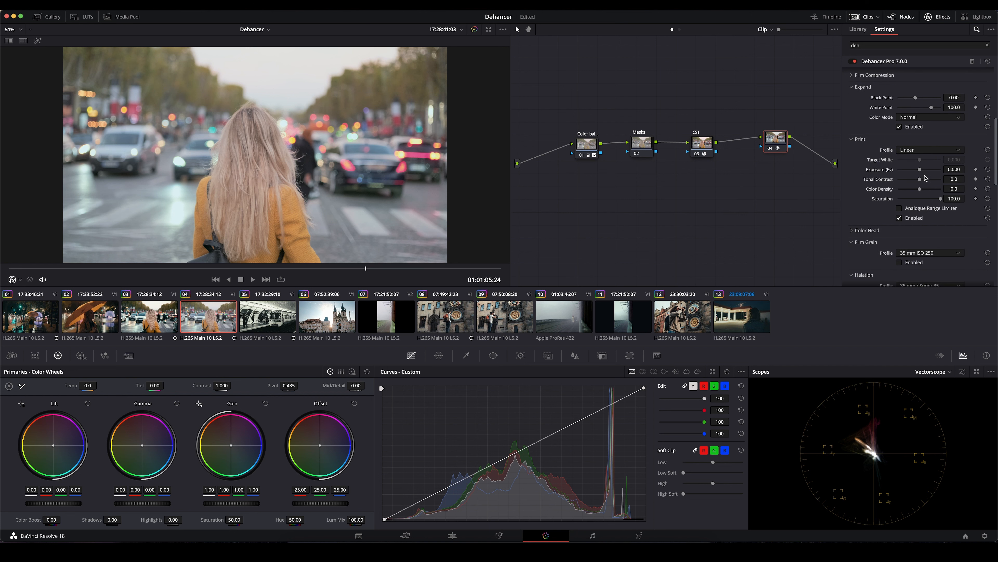
{"action": "left_click", "coordinate": [927, 153]}
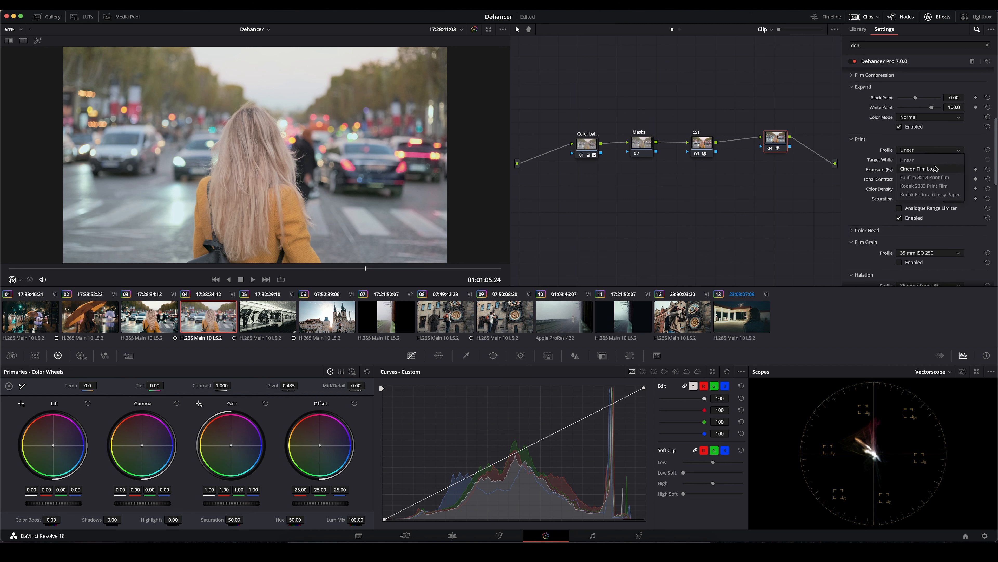
{"action": "left_click", "coordinate": [922, 186]}
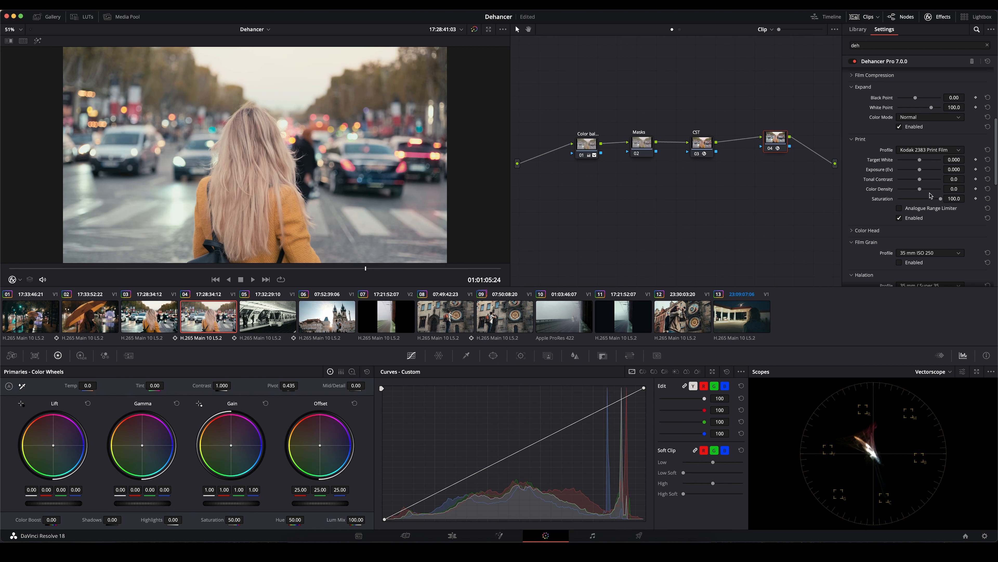
{"action": "left_click", "coordinate": [922, 152]}
{"action": "left_click", "coordinate": [916, 180]}
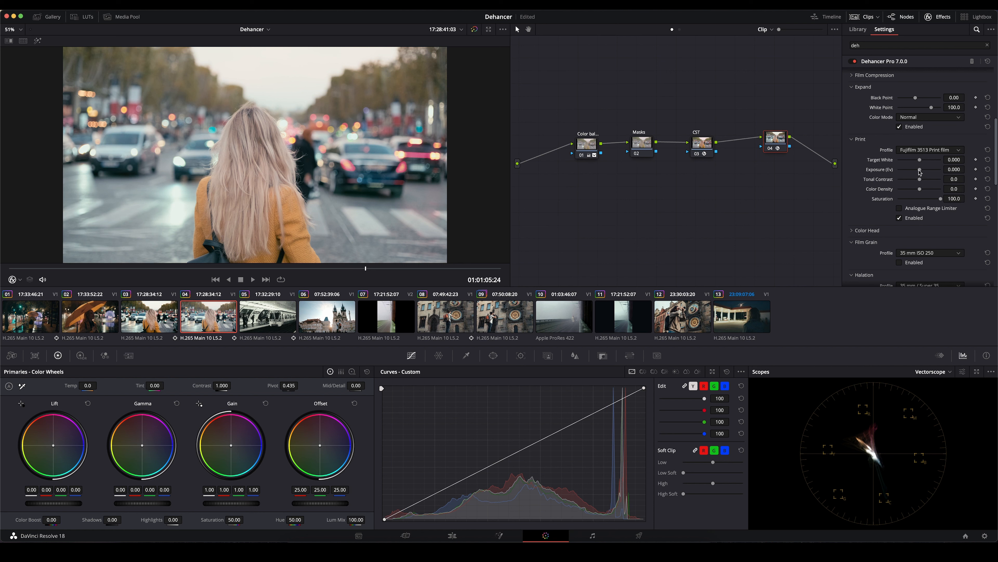
- Adjust the print to exposure -0.687, target white 0.312 and tonal contrast 1.4, keeping color density at 0
{"action": "left_click_drag", "start_coordinate": [921, 171], "coordinate": [916, 173]}
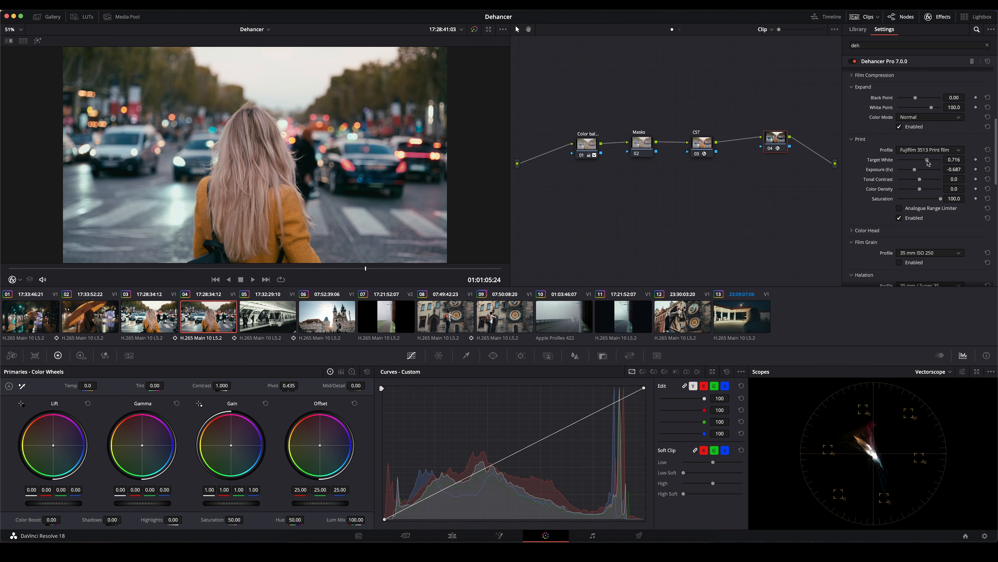
{"action": "left_click_drag", "start_coordinate": [923, 160], "coordinate": [924, 165]}
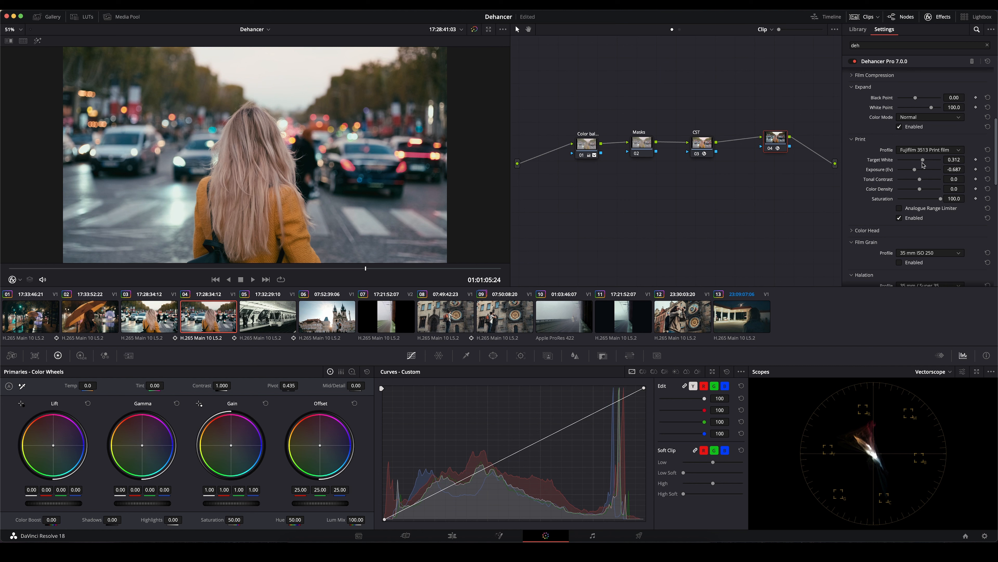
{"action": "mouse_move", "coordinate": [922, 181]}
{"action": "left_mouse_down"}
{"action": "mouse_move", "coordinate": [937, 189]}
{"action": "mouse_move", "coordinate": [923, 194]}
{"action": "left_mouse_up"}
{"action": "double_click", "coordinate": [886, 190]}
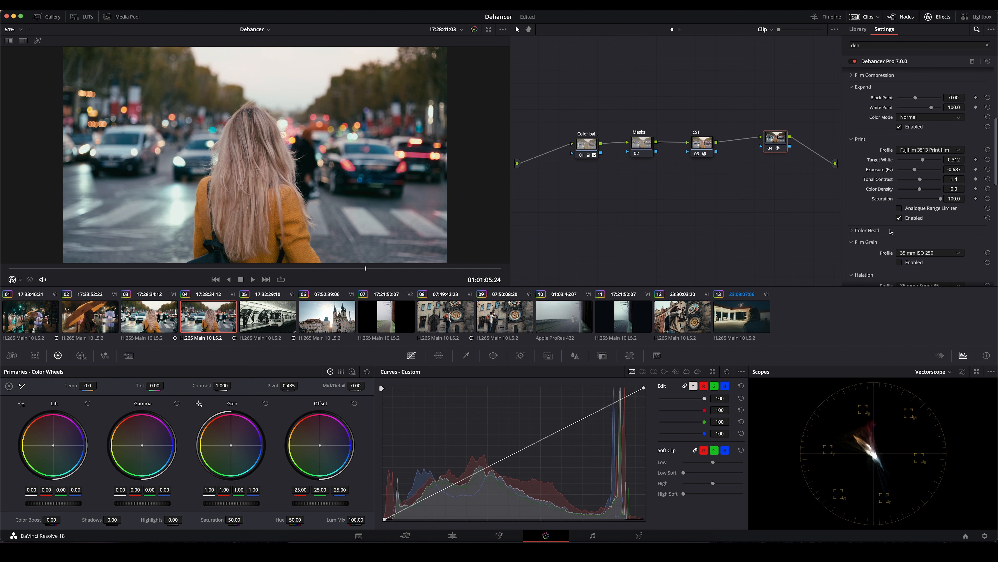
- Line up the Dehancer node with the node row and toggle it off and on to compare the image
{"action": "left_click_drag", "start_coordinate": [774, 137], "coordinate": [769, 141]}
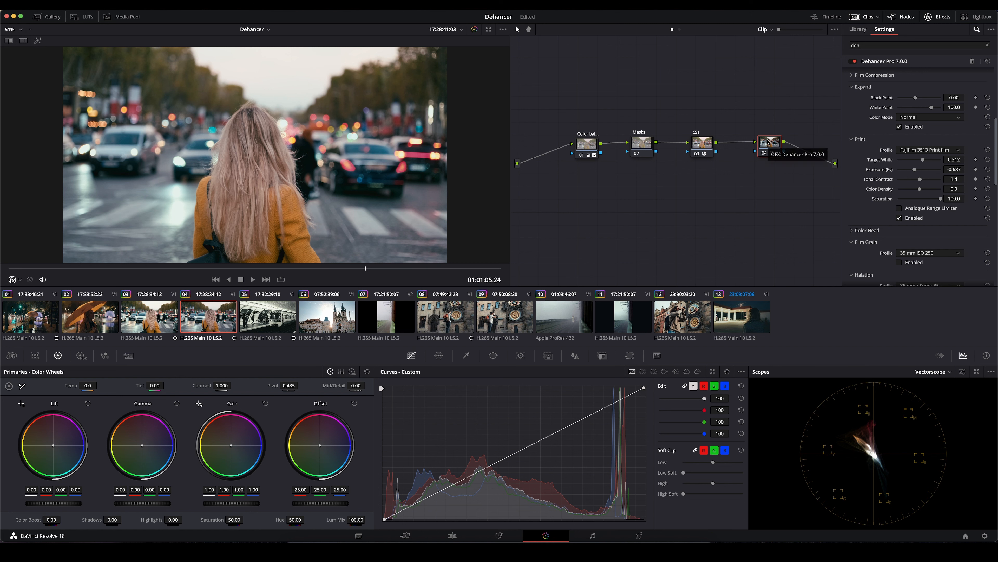
{"action": "key", "text": "ctrl+d"}
{"action": "key", "text": "ctrl+d"}
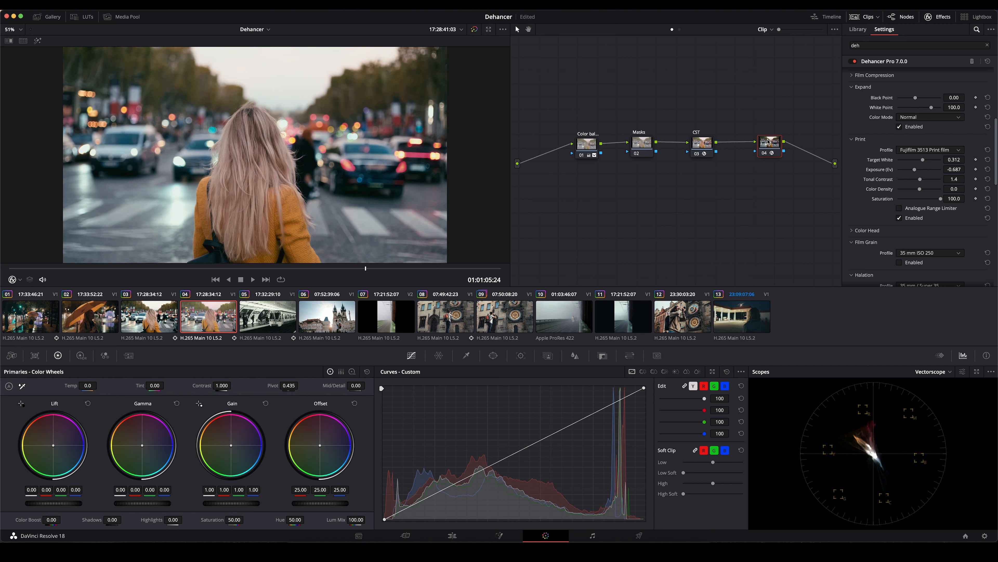
{"action": "key", "text": "ctrl+d"}
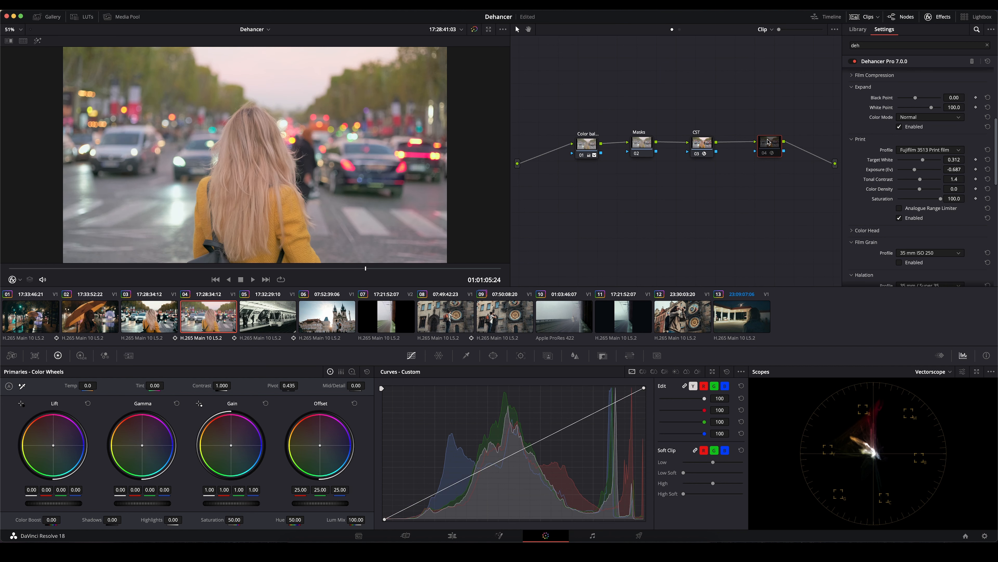
{"action": "key", "text": "ctrl+d"}
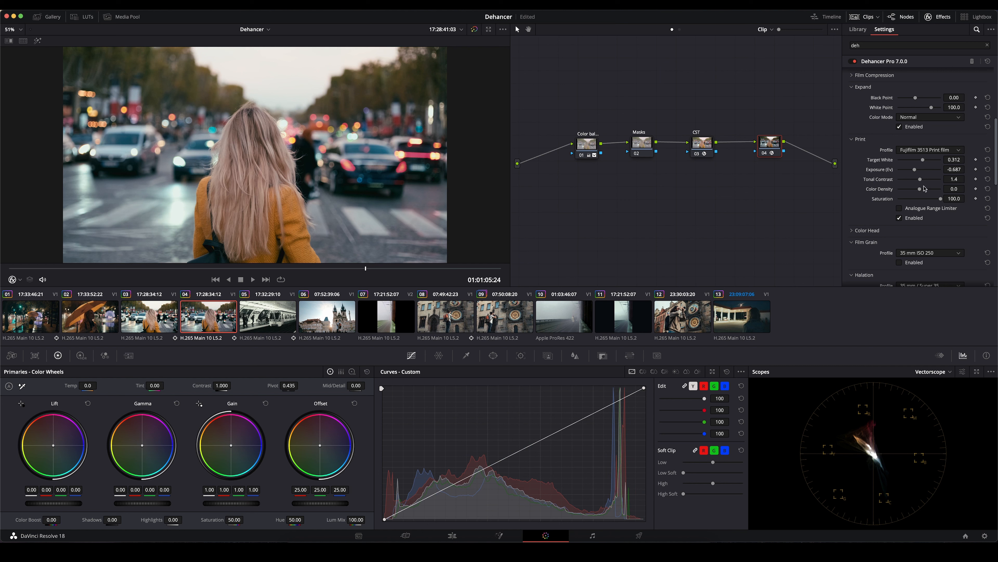
- Try the Cinestill 800T film profile with a Push/Pull value of -0.458
{"action": "scroll", "coordinate": [924, 189], "scroll_direction": "up", "scroll_amount": 5}
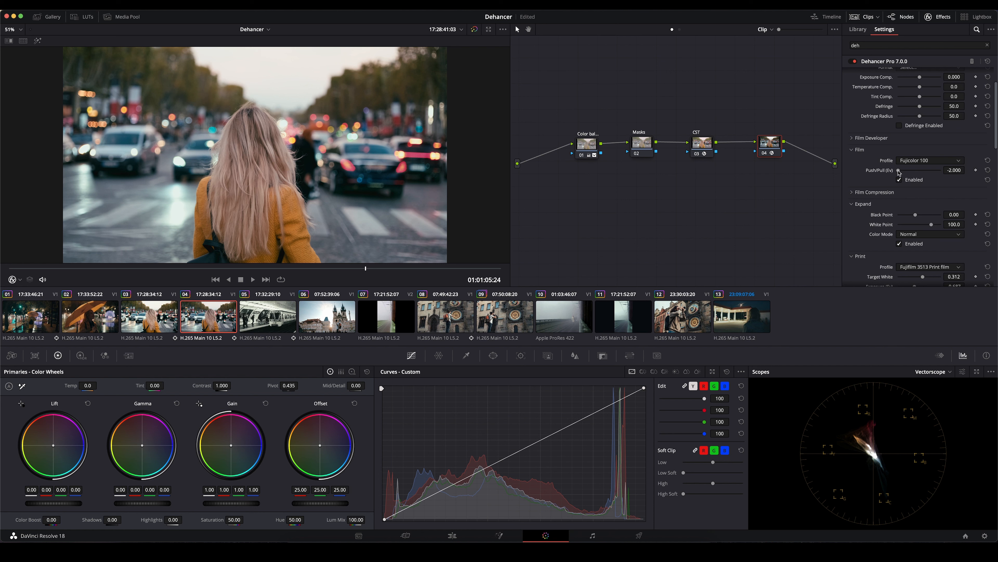
{"action": "mouse_move", "coordinate": [899, 169]}
{"action": "left_mouse_down"}
{"action": "mouse_move", "coordinate": [943, 173]}
{"action": "mouse_move", "coordinate": [893, 174]}
{"action": "left_mouse_up"}
{"action": "left_click", "coordinate": [921, 161]}
{"action": "scroll", "coordinate": [931, 210], "scroll_direction": "up", "scroll_amount": 2}
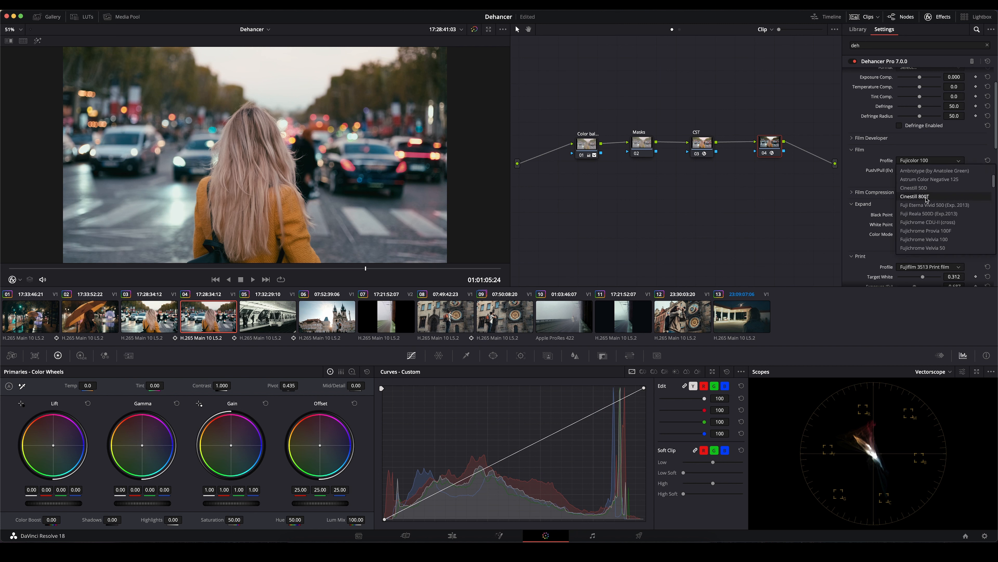
{"action": "left_click", "coordinate": [927, 197]}
{"action": "mouse_move", "coordinate": [921, 173]}
{"action": "left_mouse_down"}
{"action": "mouse_move", "coordinate": [945, 174]}
{"action": "mouse_move", "coordinate": [915, 174]}
{"action": "left_mouse_up"}
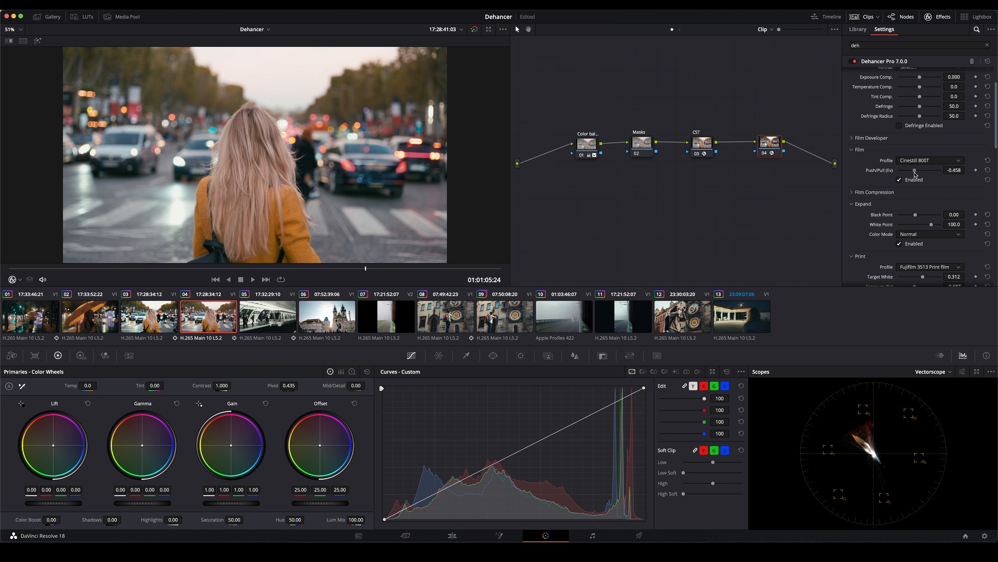
- Try the Fujicolor Pro 400H film profile and raise its Push/Pull value to 0.422
{"action": "left_click", "coordinate": [928, 160]}
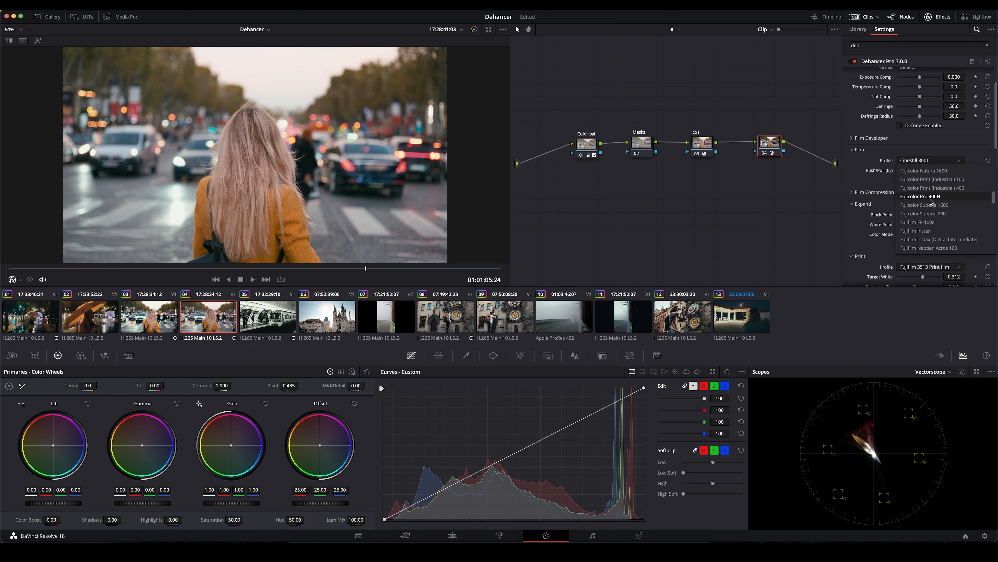
{"action": "left_click", "coordinate": [929, 197]}
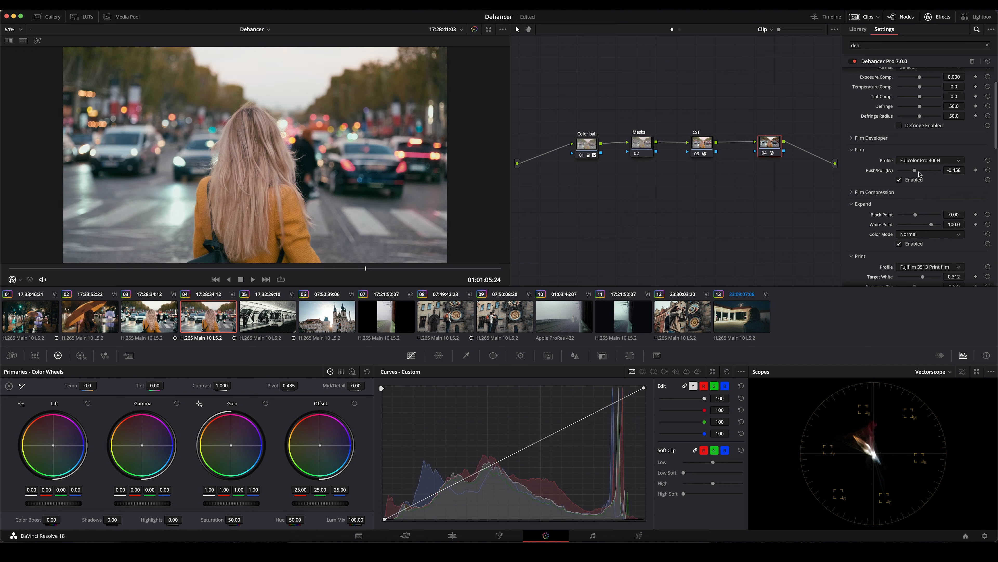
{"action": "left_click_drag", "start_coordinate": [897, 172], "coordinate": [920, 167]}
- Try the Kodak Ektachrome E100 (2017) film profile and adjust its Push/Pull value
{"action": "left_click", "coordinate": [922, 160]}
{"action": "scroll", "coordinate": [926, 212], "scroll_direction": "down", "scroll_amount": 5}
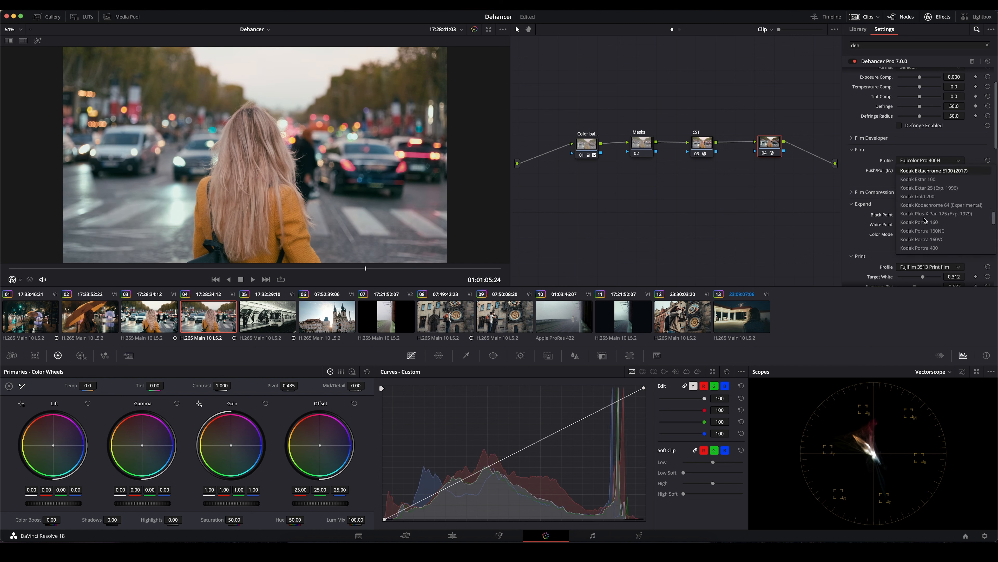
{"action": "left_click", "coordinate": [928, 196]}
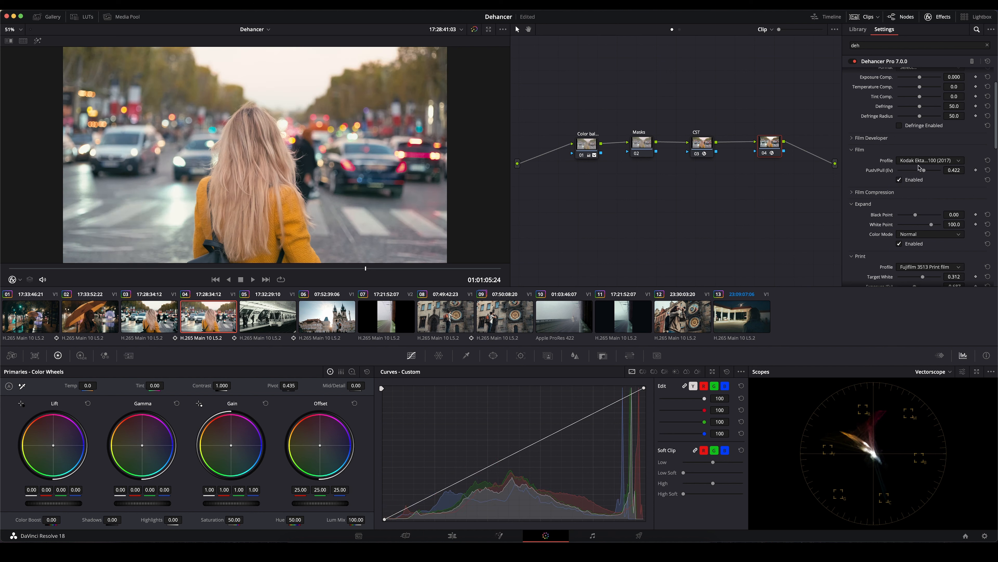
{"action": "mouse_move", "coordinate": [924, 173]}
{"action": "left_mouse_down"}
{"action": "mouse_move", "coordinate": [880, 175]}
{"action": "mouse_move", "coordinate": [922, 176]}
{"action": "left_mouse_up"}
- Look through the remaining film profiles, then return the film to Fujicolor 100 with Push/Pull at -2
{"action": "left_click", "coordinate": [917, 159]}
{"action": "scroll", "coordinate": [936, 236], "scroll_direction": "down", "scroll_amount": 10}
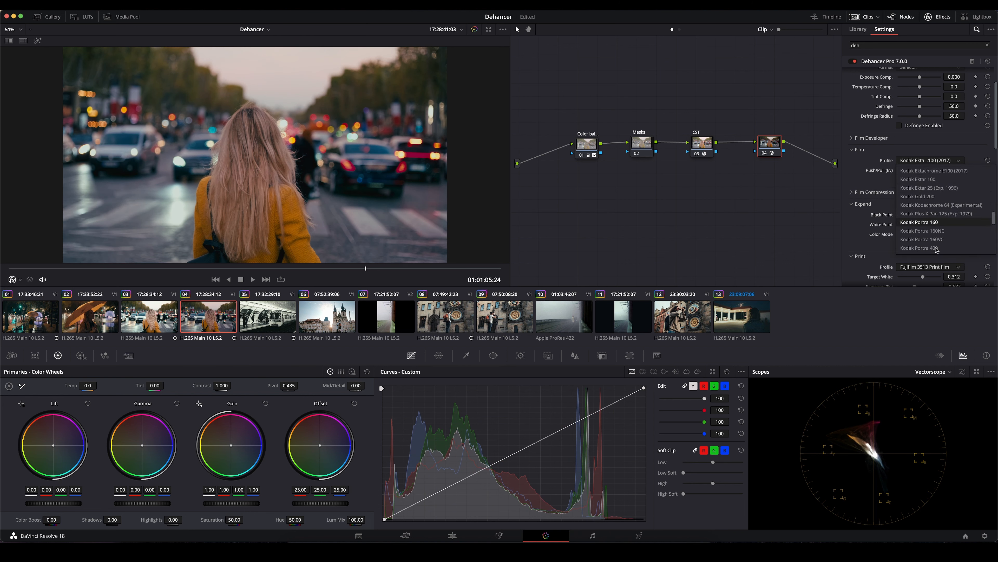
{"action": "scroll", "coordinate": [936, 250], "scroll_direction": "down", "scroll_amount": 2}
{"action": "scroll", "coordinate": [931, 244], "scroll_direction": "up", "scroll_amount": 15}
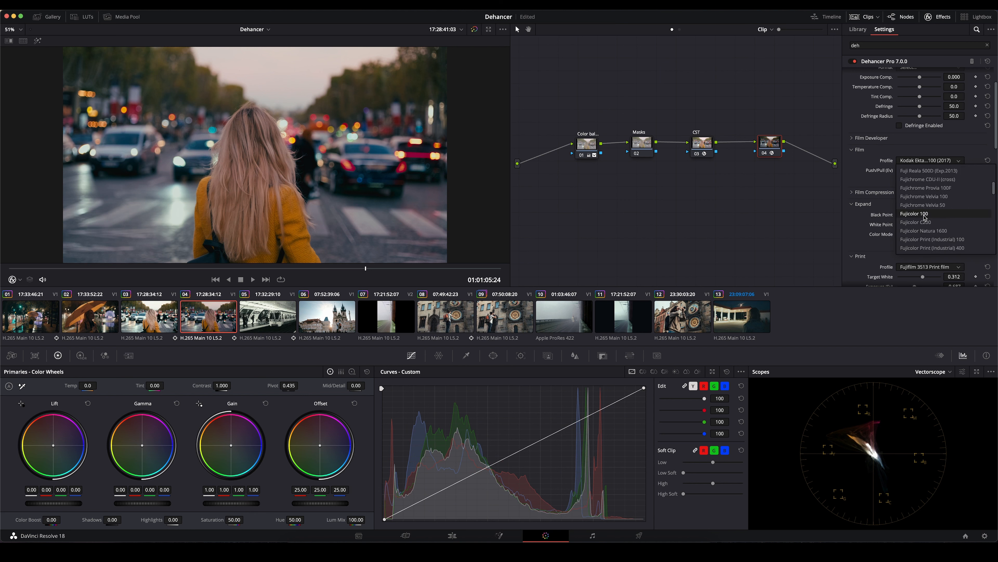
{"action": "left_click", "coordinate": [924, 215]}
{"action": "left_click_drag", "start_coordinate": [909, 172], "coordinate": [842, 173]}
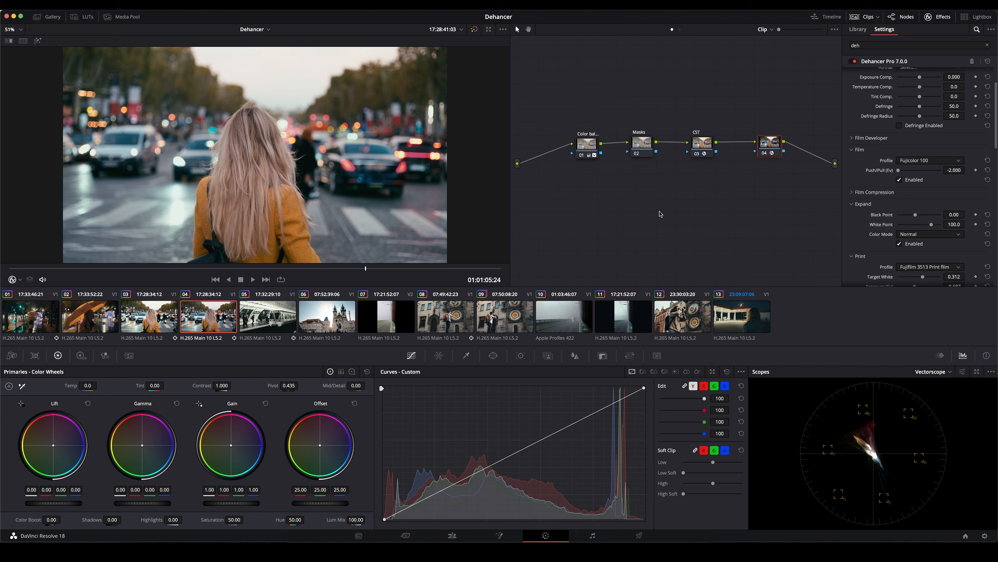
- Choose the 8 mm ISO 50 film grain profile and enable film grain
{"action": "scroll", "coordinate": [637, 238], "scroll_direction": "down", "scroll_amount": 1}
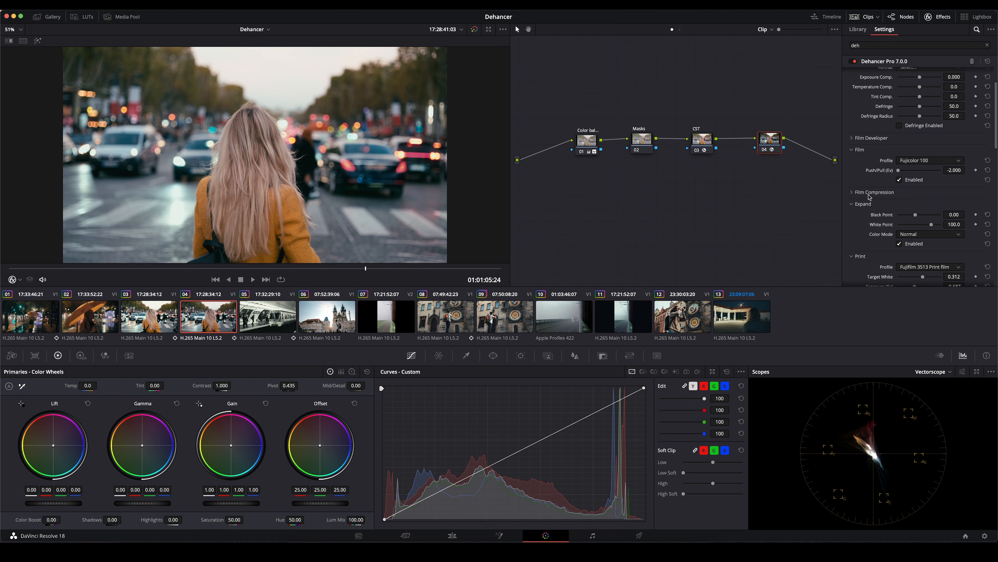
{"action": "scroll", "coordinate": [884, 217], "scroll_direction": "down", "scroll_amount": 3}
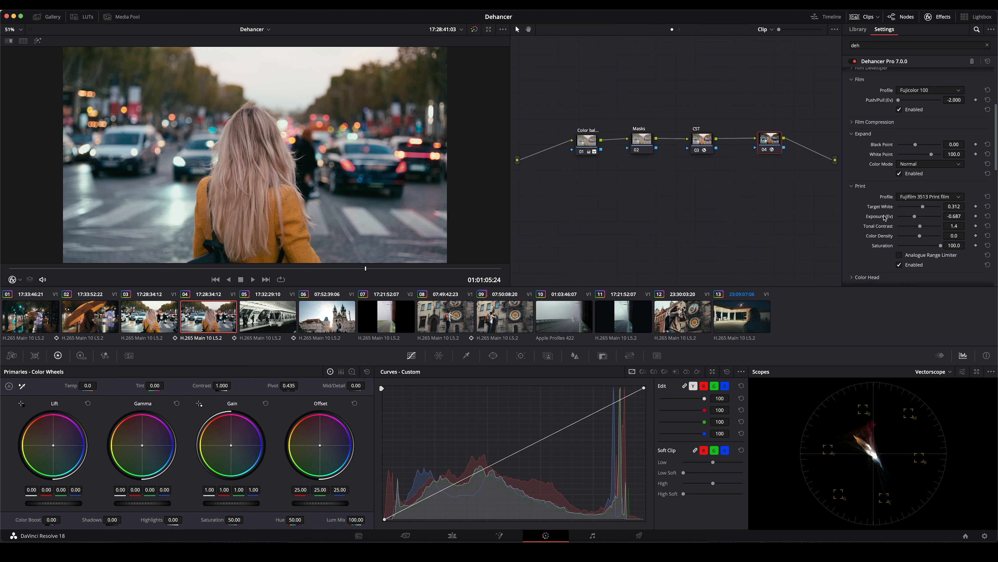
{"action": "scroll", "coordinate": [884, 218], "scroll_direction": "down", "scroll_amount": 2}
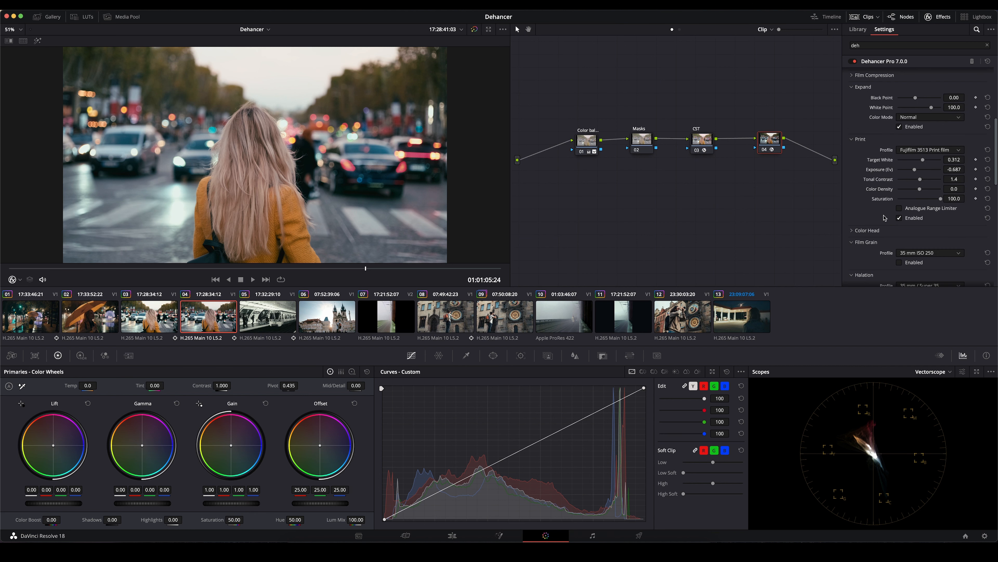
{"action": "scroll", "coordinate": [885, 217], "scroll_direction": "down", "scroll_amount": 4}
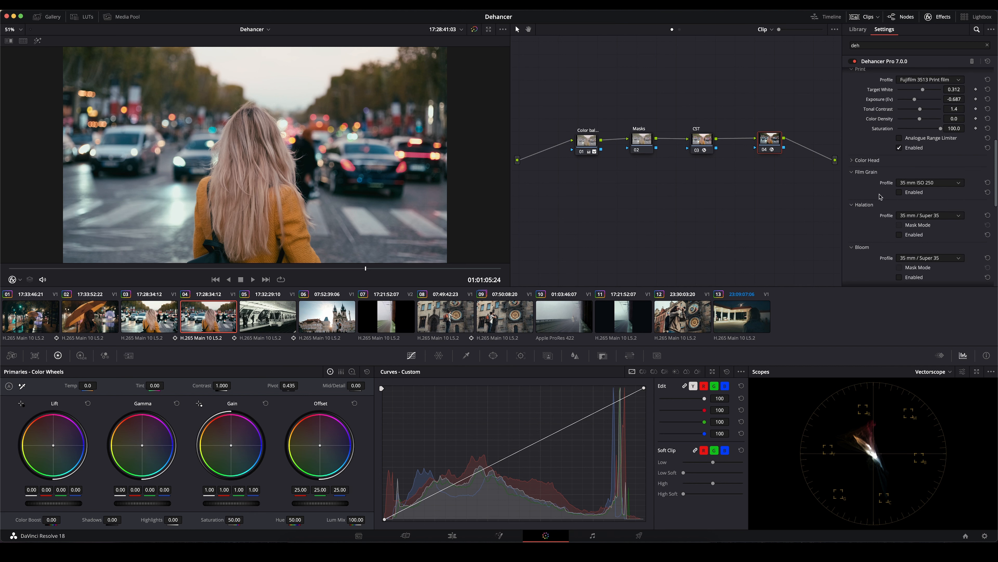
{"action": "scroll", "coordinate": [864, 233], "scroll_direction": "up", "scroll_amount": 1}
{"action": "left_click", "coordinate": [926, 183]}
{"action": "scroll", "coordinate": [925, 228], "scroll_direction": "down", "scroll_amount": 3}
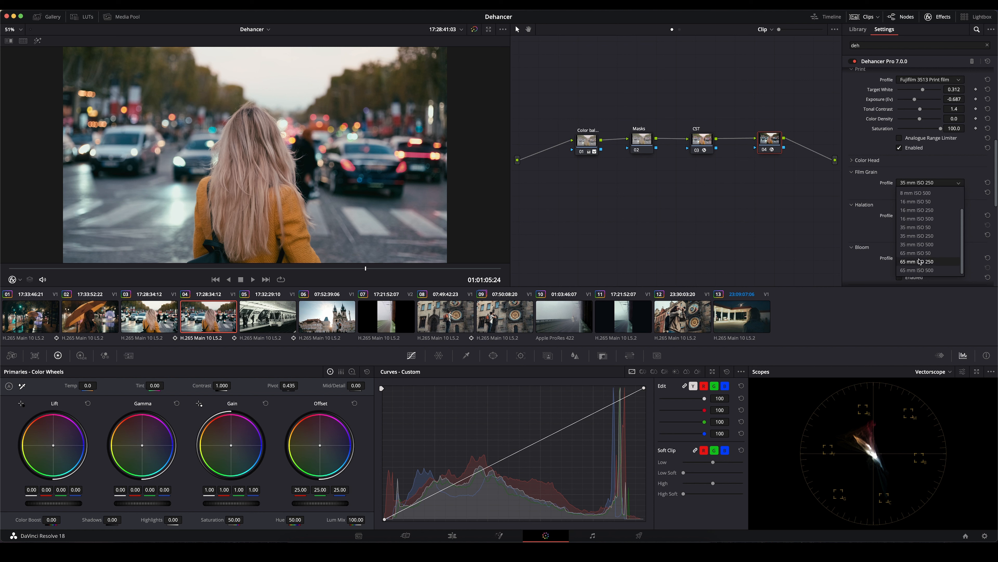
{"action": "scroll", "coordinate": [920, 236], "scroll_direction": "up", "scroll_amount": 3}
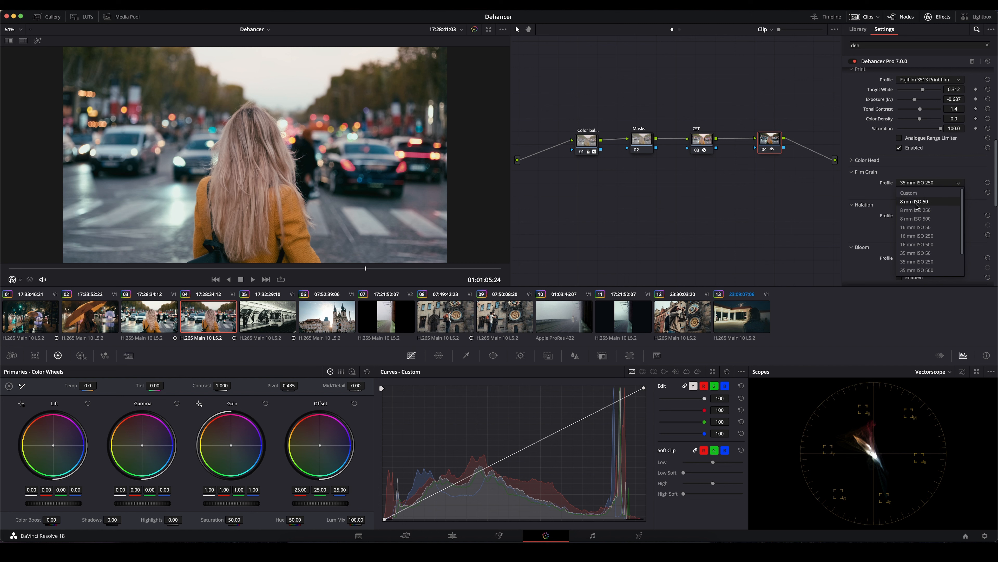
{"action": "left_click", "coordinate": [916, 202]}
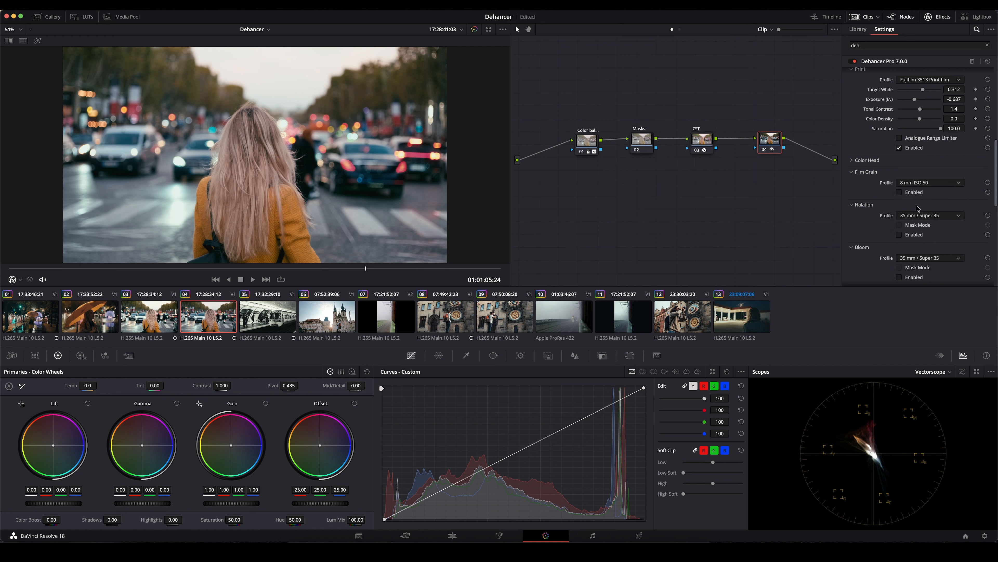
{"action": "left_click", "coordinate": [900, 192]}
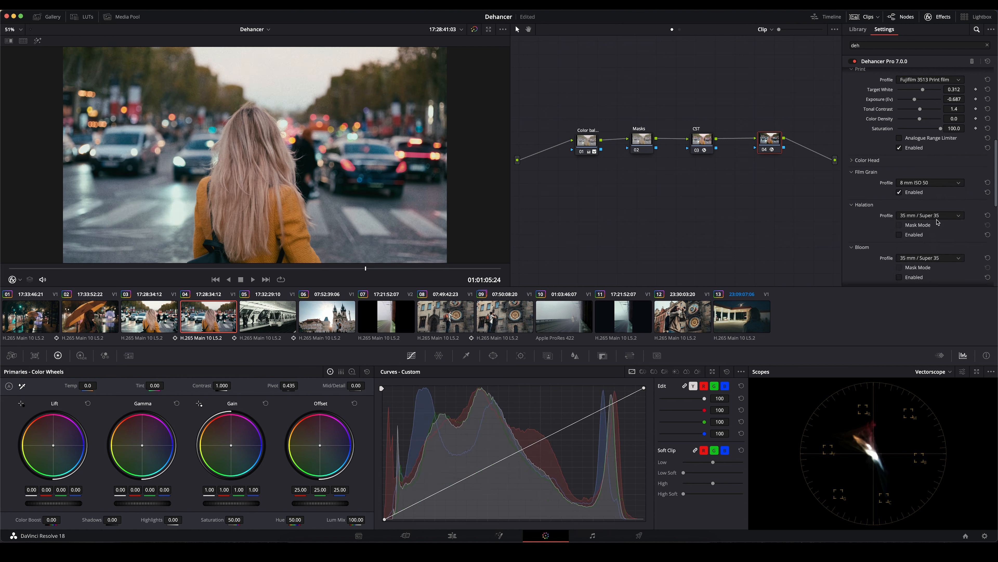
- Try the 16 mm ISO 50 and 35 mm ISO 50 film grain profiles
{"action": "left_click", "coordinate": [930, 184]}
{"action": "left_click", "coordinate": [917, 229]}
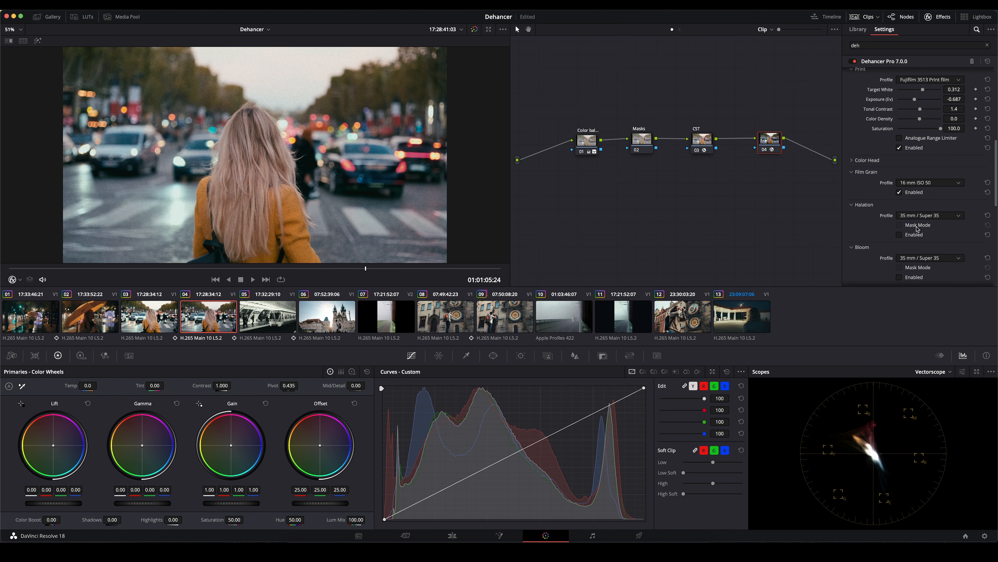
{"action": "left_click", "coordinate": [919, 184]}
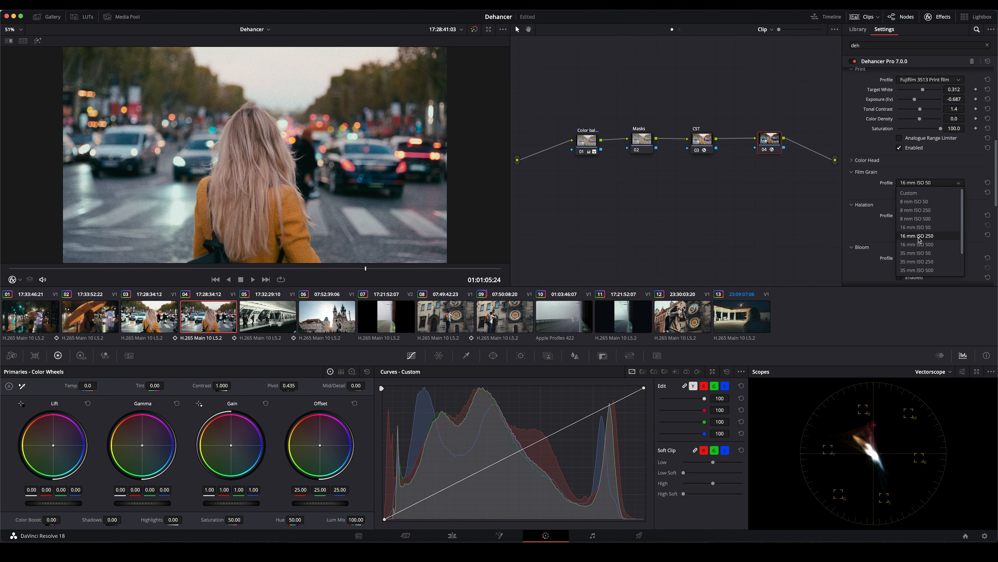
{"action": "left_click", "coordinate": [913, 254]}
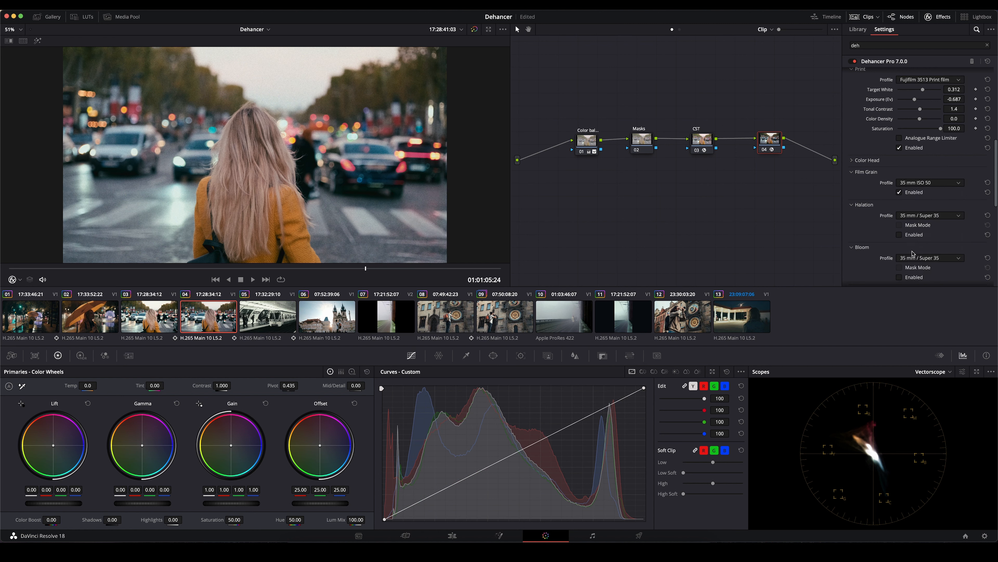
- Switch film grain to the Custom profile with size 6.62 and amount 13.8, and toggle the grain to compare
{"action": "left_click", "coordinate": [922, 183]}
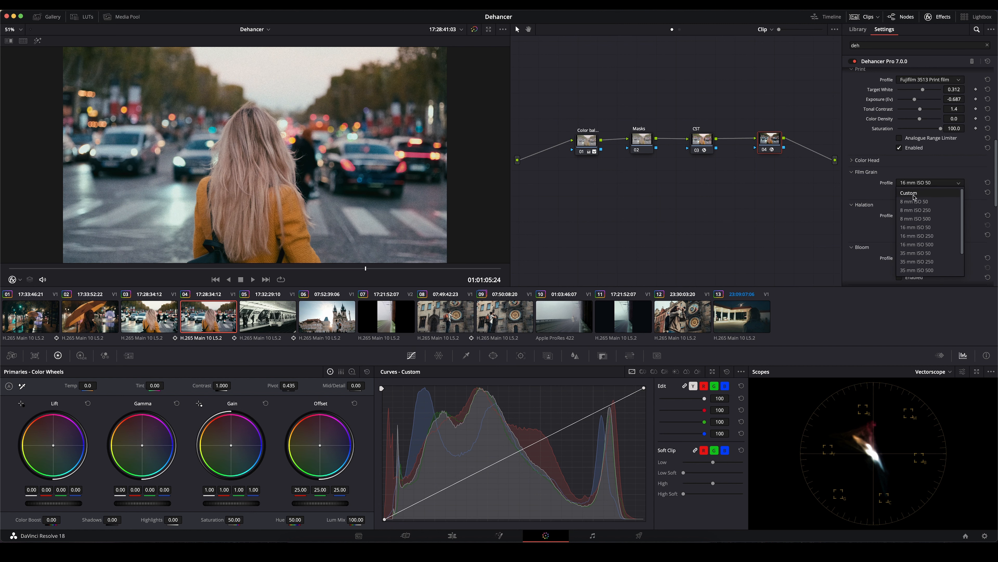
{"action": "left_click", "coordinate": [913, 193]}
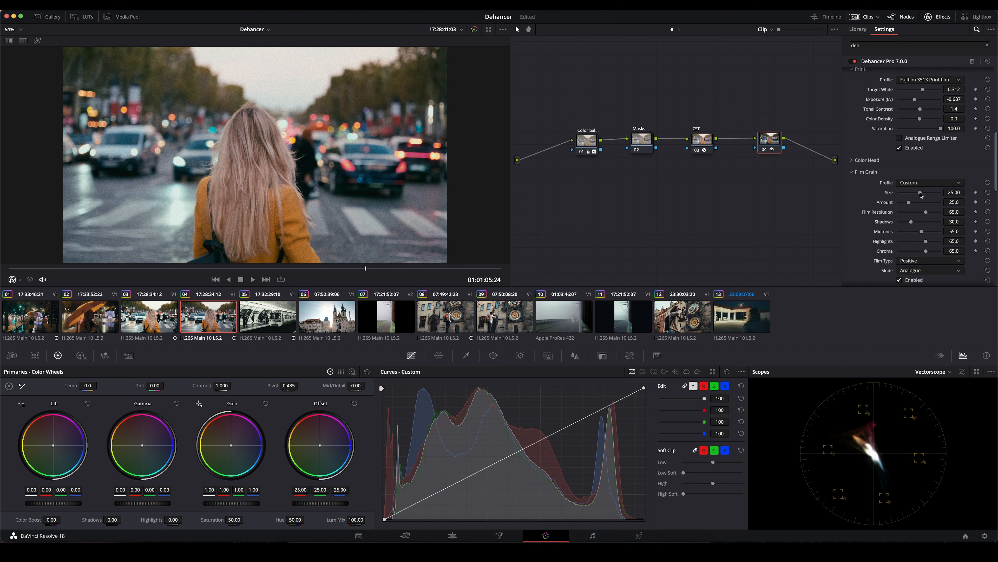
{"action": "left_click_drag", "start_coordinate": [920, 193], "coordinate": [905, 206]}
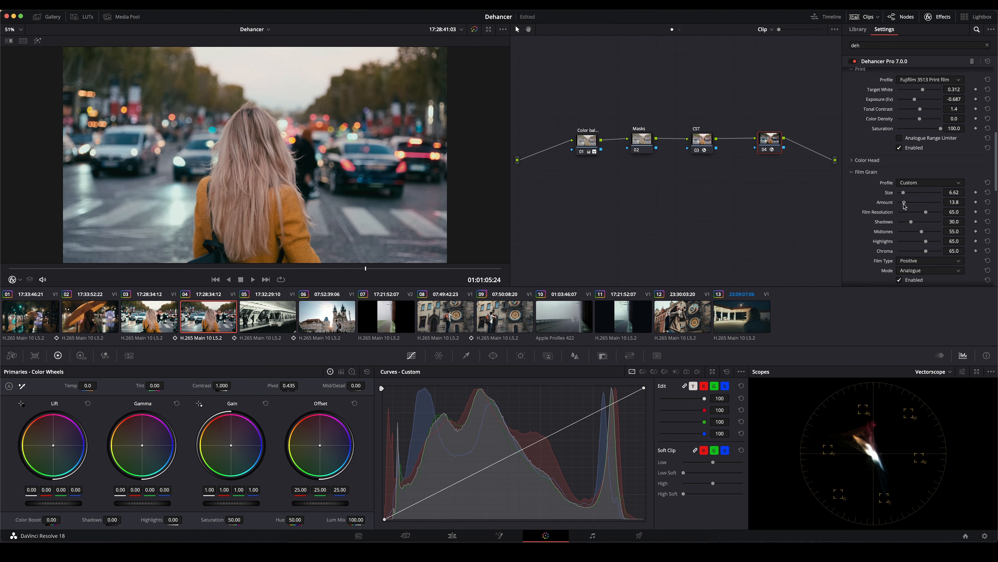
{"action": "scroll", "coordinate": [900, 259], "scroll_direction": "down", "scroll_amount": 2}
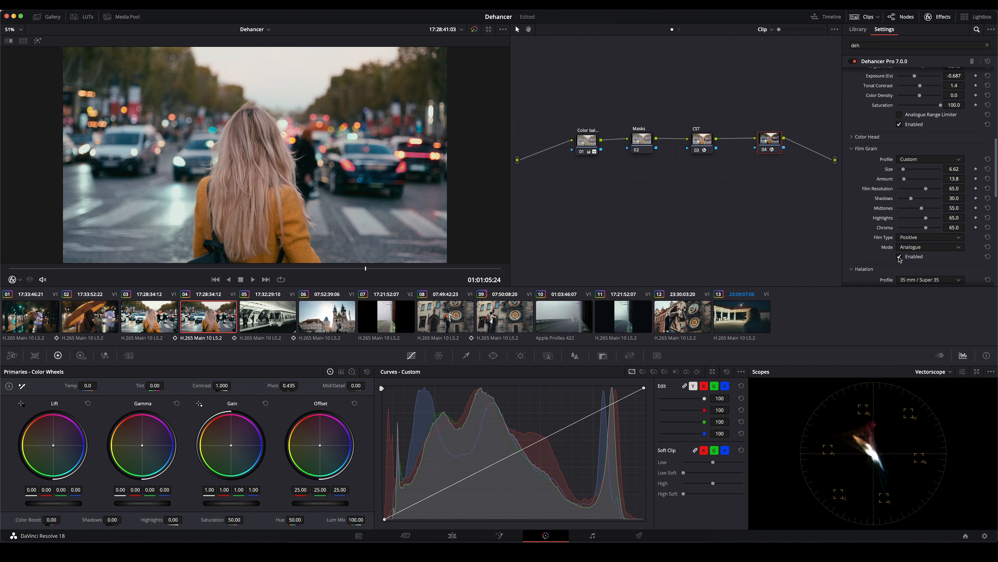
{"action": "left_click", "coordinate": [899, 257]}
{"action": "scroll", "coordinate": [907, 178], "scroll_direction": "down", "scroll_amount": 4}
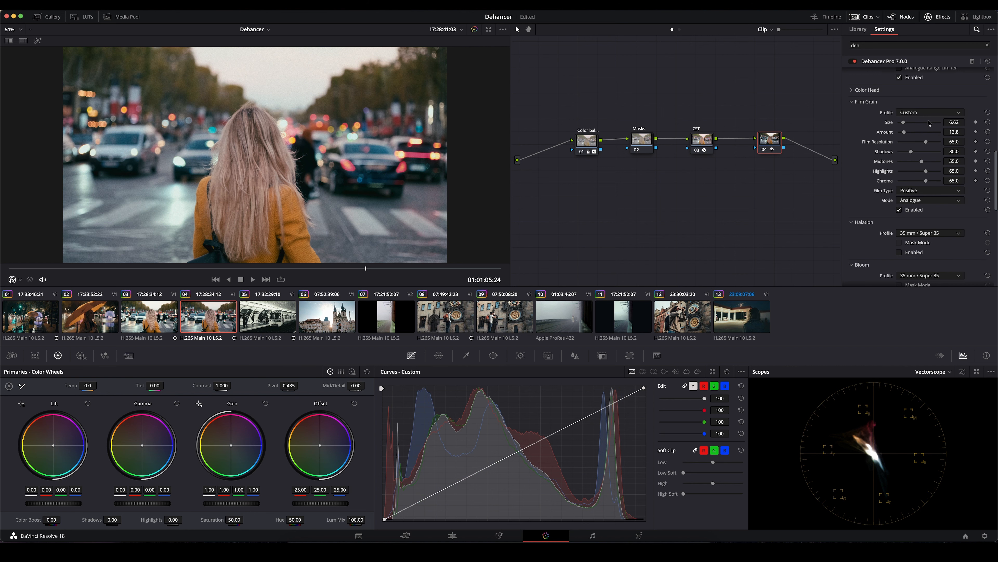
- Review the remaining film grain settings and enable the Halation effect
{"action": "scroll", "coordinate": [906, 258], "scroll_direction": "down", "scroll_amount": 2}
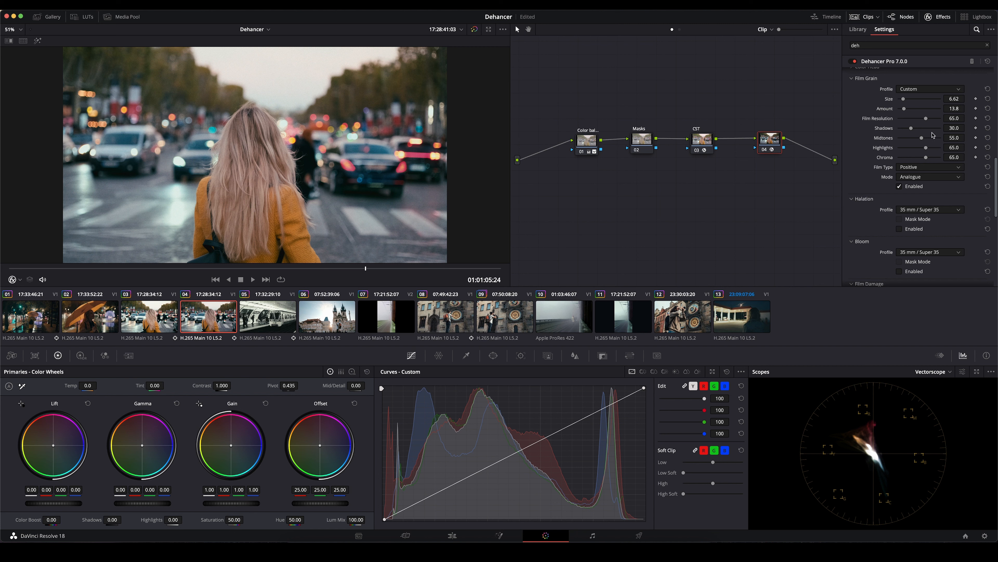
{"action": "scroll", "coordinate": [914, 173], "scroll_direction": "up", "scroll_amount": 2}
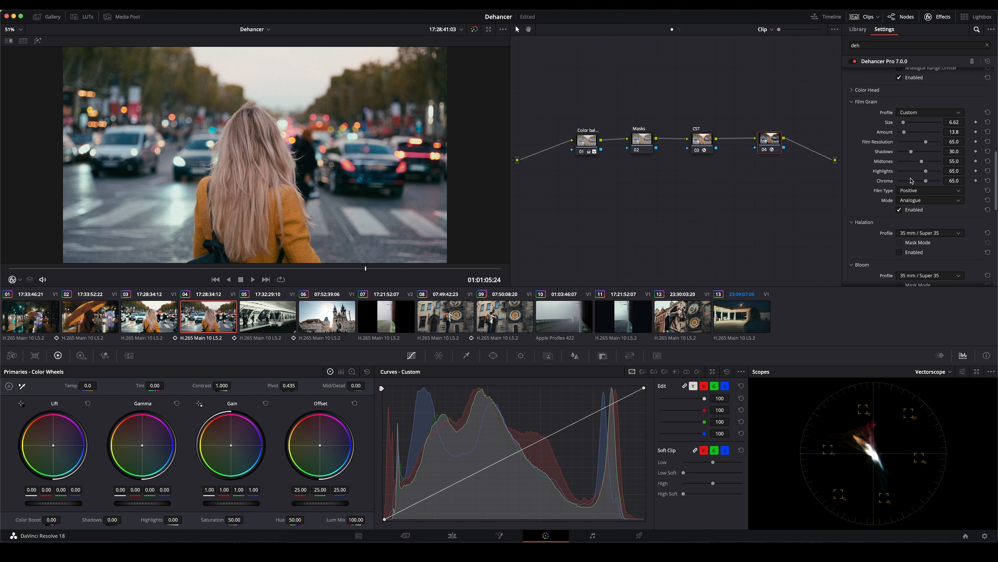
{"action": "scroll", "coordinate": [913, 169], "scroll_direction": "down", "scroll_amount": 2}
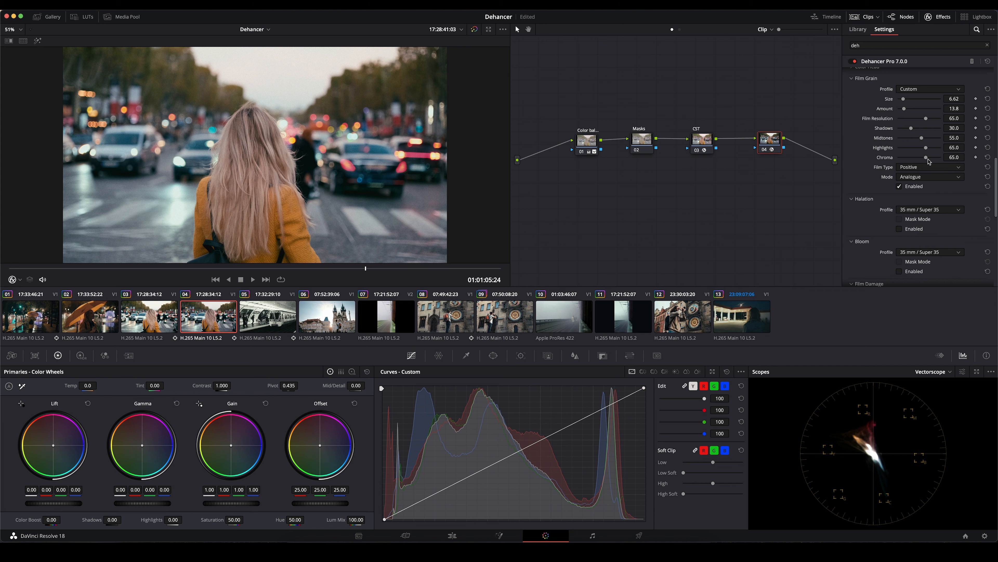
{"action": "scroll", "coordinate": [928, 161], "scroll_direction": "down", "scroll_amount": 3}
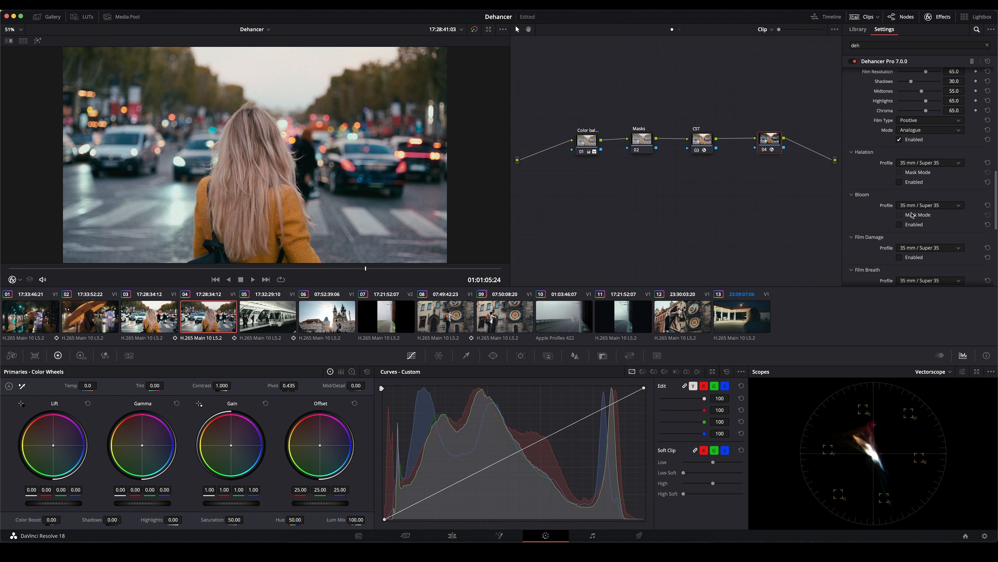
{"action": "left_click", "coordinate": [899, 182]}
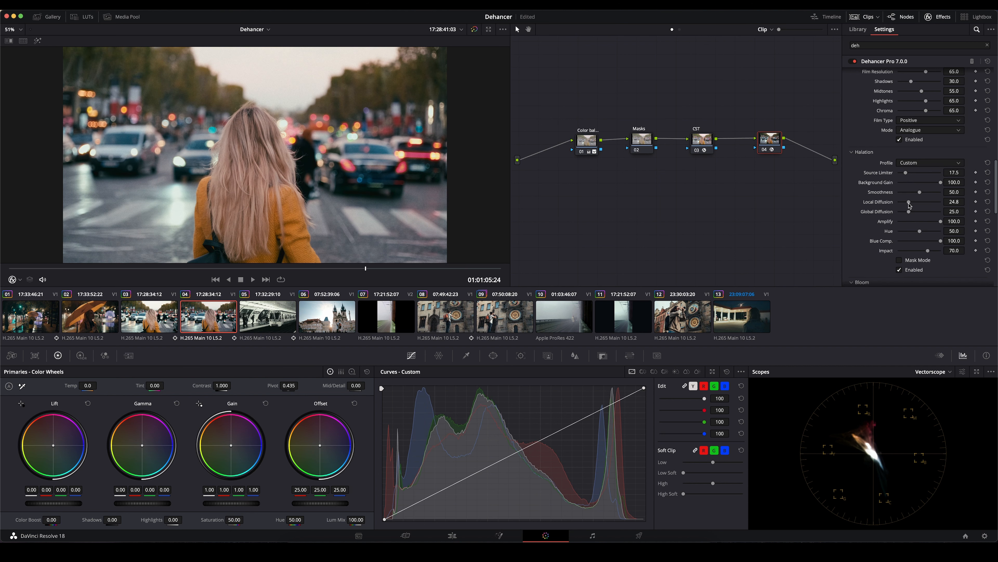
- Switch halation to the Custom profile, set Global Diffusion to 0 and Amplify to 50.5, and toggle the effect to compare
{"action": "mouse_move", "coordinate": [908, 203]}
{"action": "left_mouse_down"}
{"action": "mouse_move", "coordinate": [941, 203]}
{"action": "mouse_move", "coordinate": [906, 205]}
{"action": "mouse_move", "coordinate": [914, 221]}
{"action": "mouse_move", "coordinate": [905, 221]}
{"action": "left_mouse_up"}
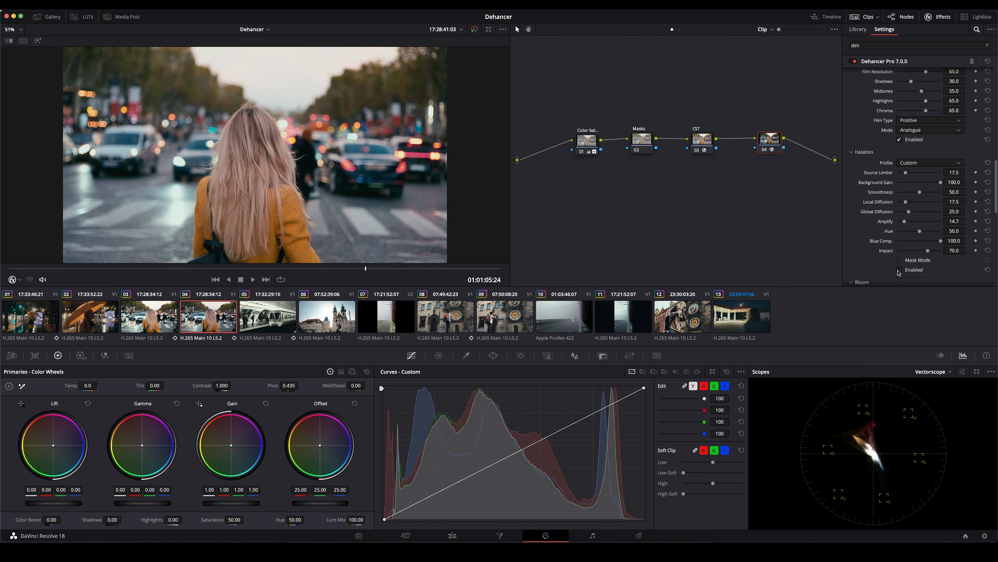
{"action": "left_click", "coordinate": [899, 270]}
{"action": "left_click", "coordinate": [900, 270]}
- Enable the Bloom effect and switch its profile to Custom
{"action": "scroll", "coordinate": [892, 256], "scroll_direction": "down", "scroll_amount": 5}
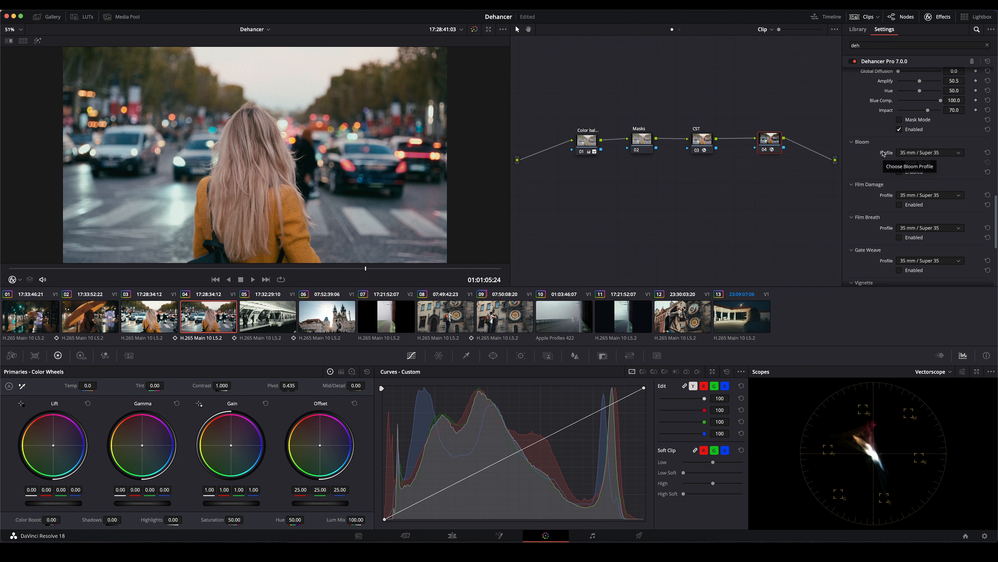
{"action": "scroll", "coordinate": [883, 153], "scroll_direction": "down", "scroll_amount": 3}
{"action": "left_click", "coordinate": [899, 126]}
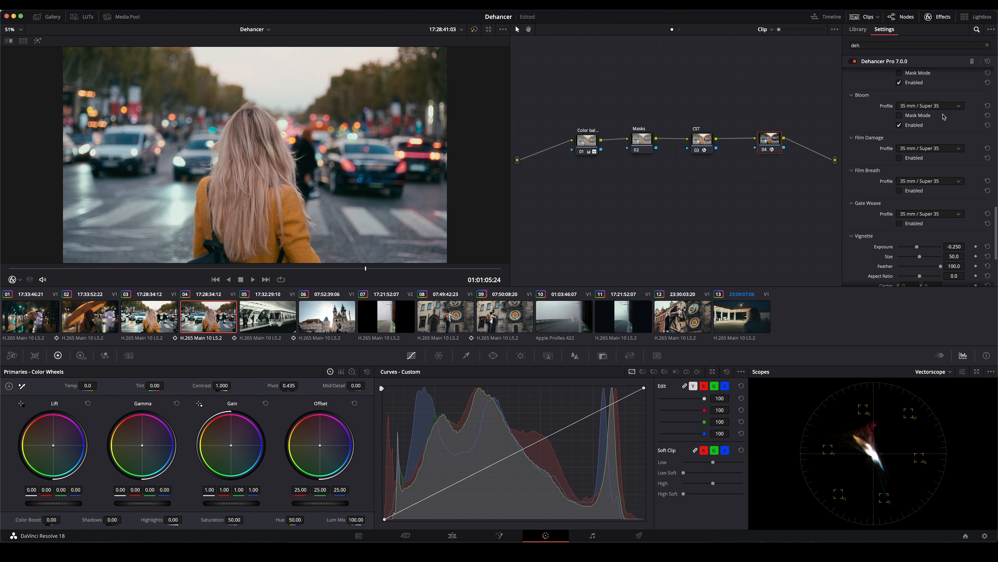
{"action": "left_click", "coordinate": [917, 106]}
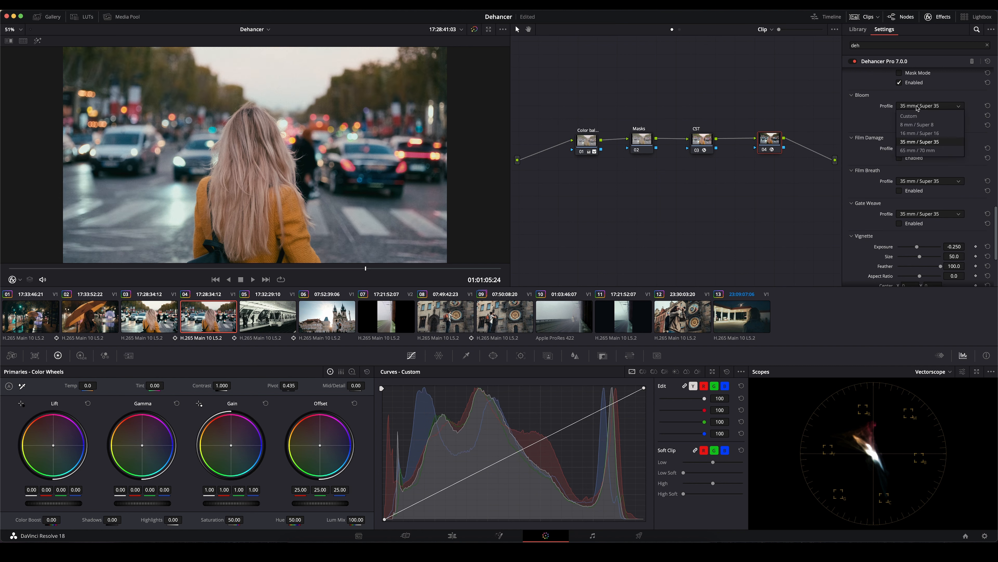
{"action": "left_click", "coordinate": [916, 120]}
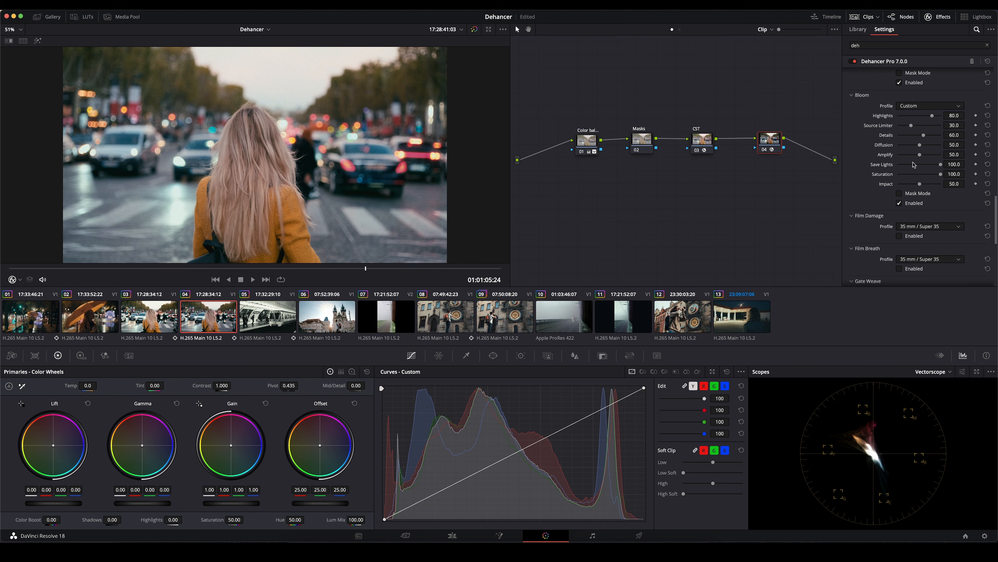
- Set the bloom Impact to 23 and toggle the effect to compare
{"action": "left_click_drag", "start_coordinate": [920, 186], "coordinate": [903, 188]}
{"action": "left_click", "coordinate": [900, 204]}
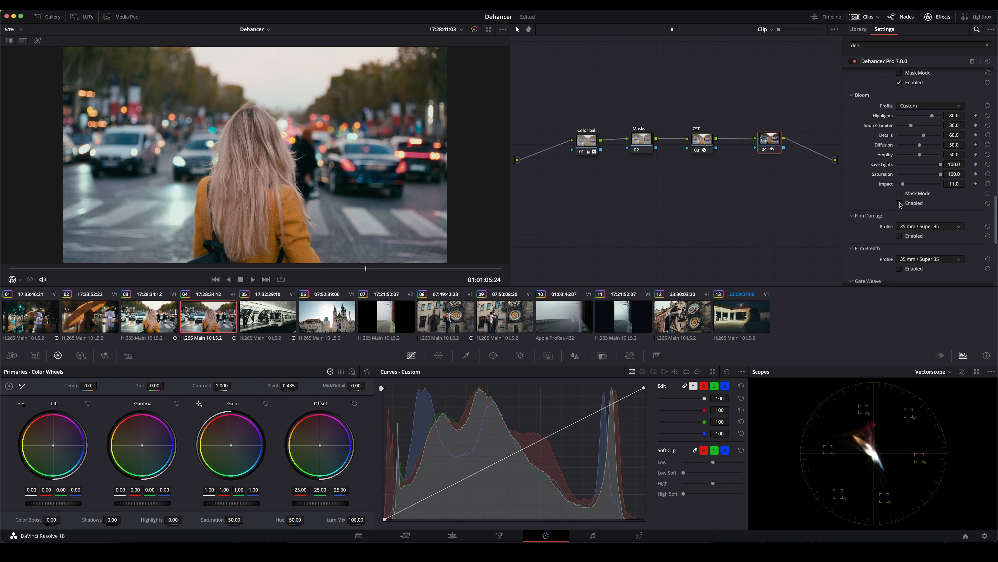
{"action": "left_click_drag", "start_coordinate": [903, 184], "coordinate": [910, 186]}
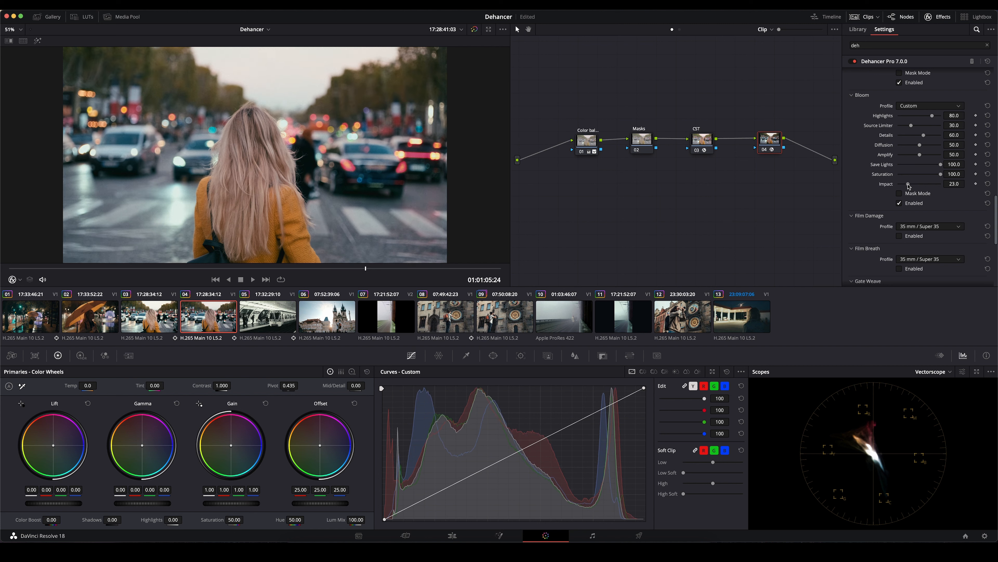
{"action": "left_click", "coordinate": [899, 203]}
{"action": "left_click", "coordinate": [900, 204]}
- Enable the Vignette, set its Exposure to about -0.166 and toggle it to compare
{"action": "scroll", "coordinate": [867, 192], "scroll_direction": "down", "scroll_amount": 3}
{"action": "scroll", "coordinate": [866, 192], "scroll_direction": "down", "scroll_amount": 3}
{"action": "scroll", "coordinate": [867, 193], "scroll_direction": "down", "scroll_amount": 3}
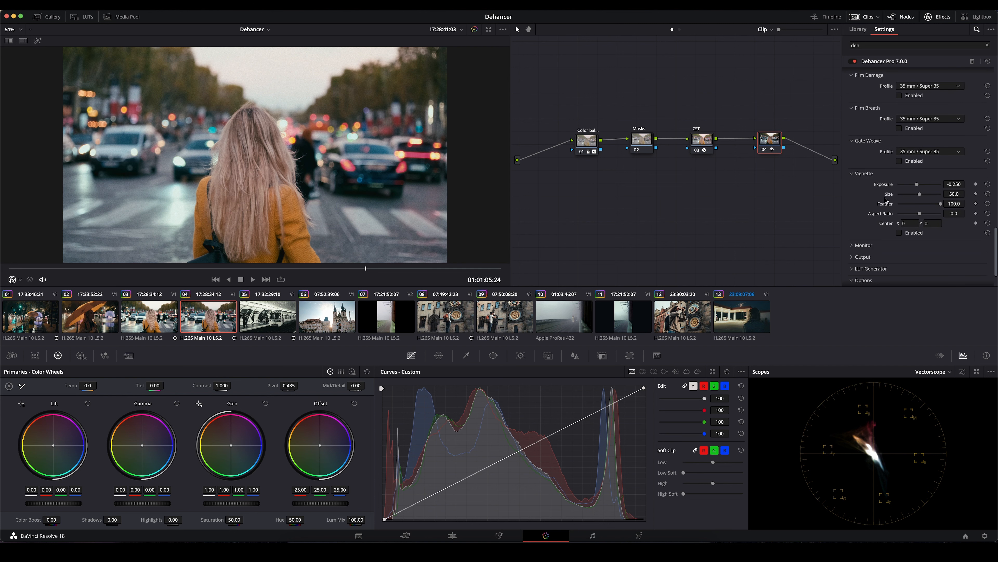
{"action": "left_click", "coordinate": [900, 233]}
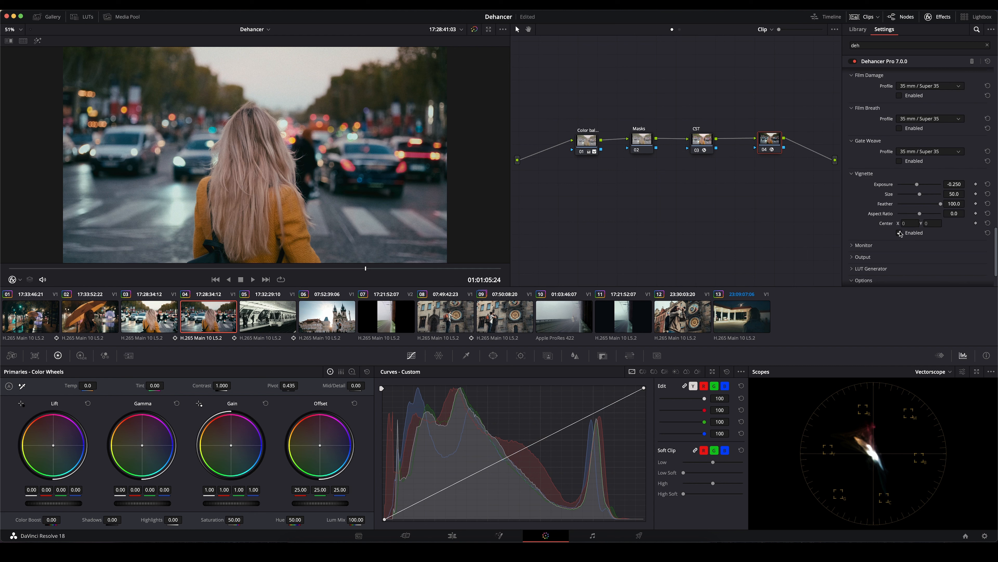
{"action": "left_click_drag", "start_coordinate": [917, 185], "coordinate": [918, 188]}
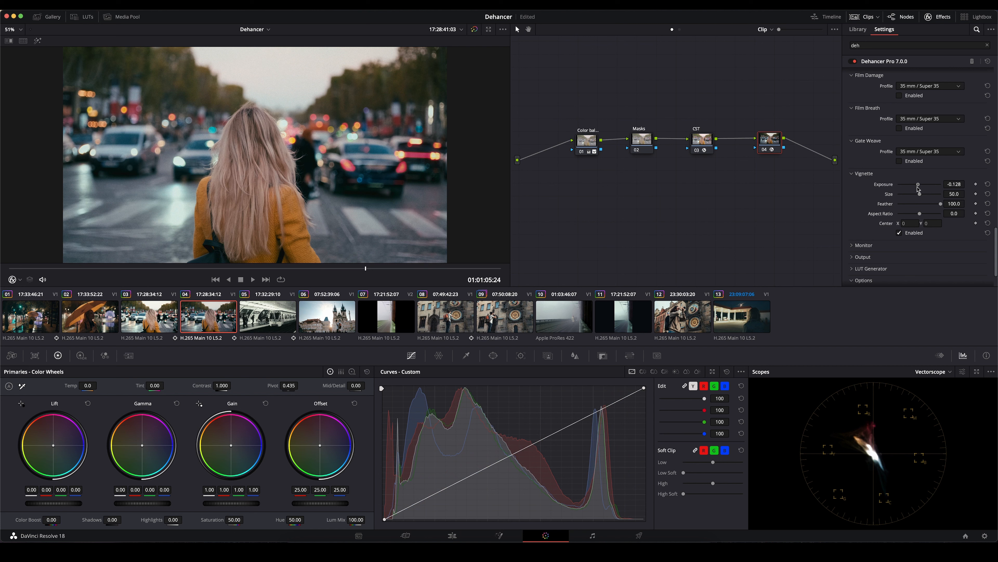
{"action": "left_click", "coordinate": [899, 233]}
- Raise the input Exposure Comp. to about 0.85 to brighten the street shot
{"action": "scroll", "coordinate": [904, 185], "scroll_direction": "up", "scroll_amount": 15}
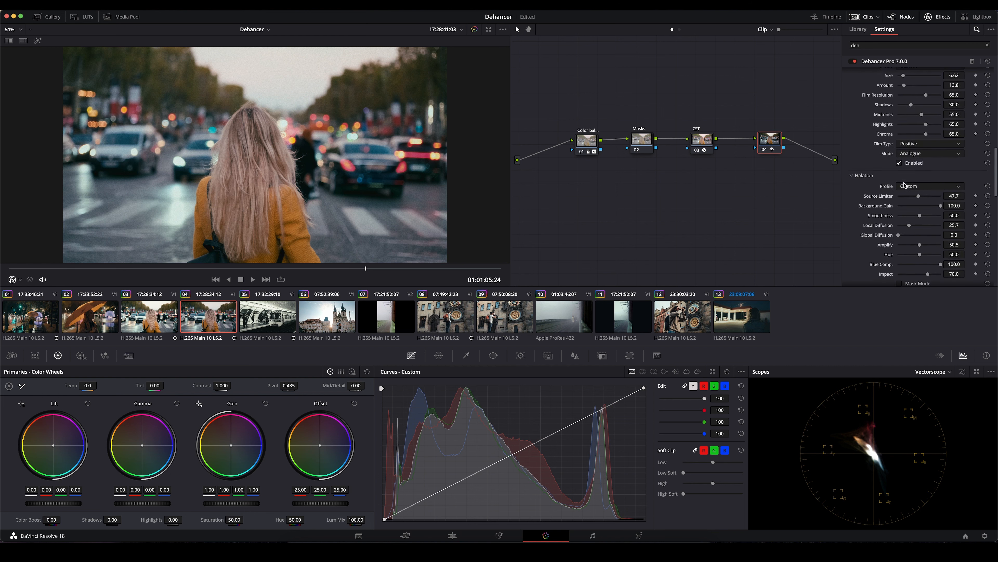
{"action": "scroll", "coordinate": [904, 184], "scroll_direction": "up", "scroll_amount": 5}
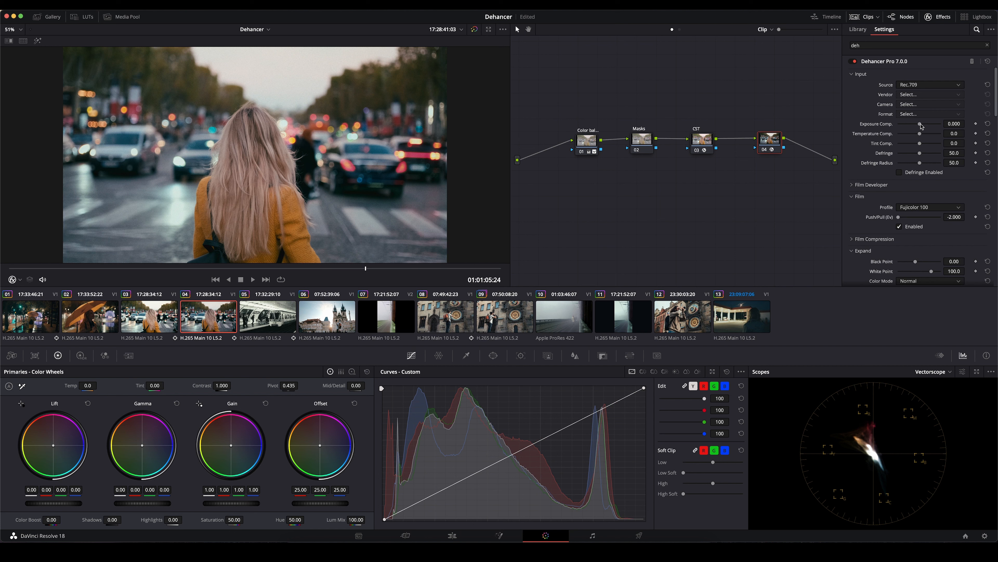
{"action": "left_click_drag", "start_coordinate": [921, 126], "coordinate": [924, 127]}
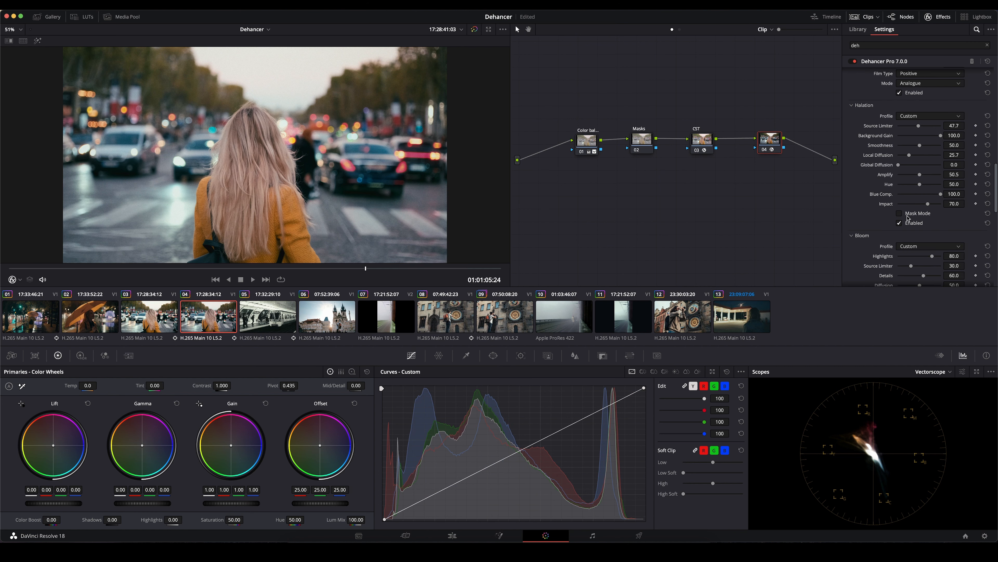
- Set the output Total Impact to 84.4 and toggle the Dehancer node to compare the look
{"action": "scroll", "coordinate": [919, 201], "scroll_direction": "down", "scroll_amount": 5}
{"action": "scroll", "coordinate": [919, 201], "scroll_direction": "down", "scroll_amount": 2}
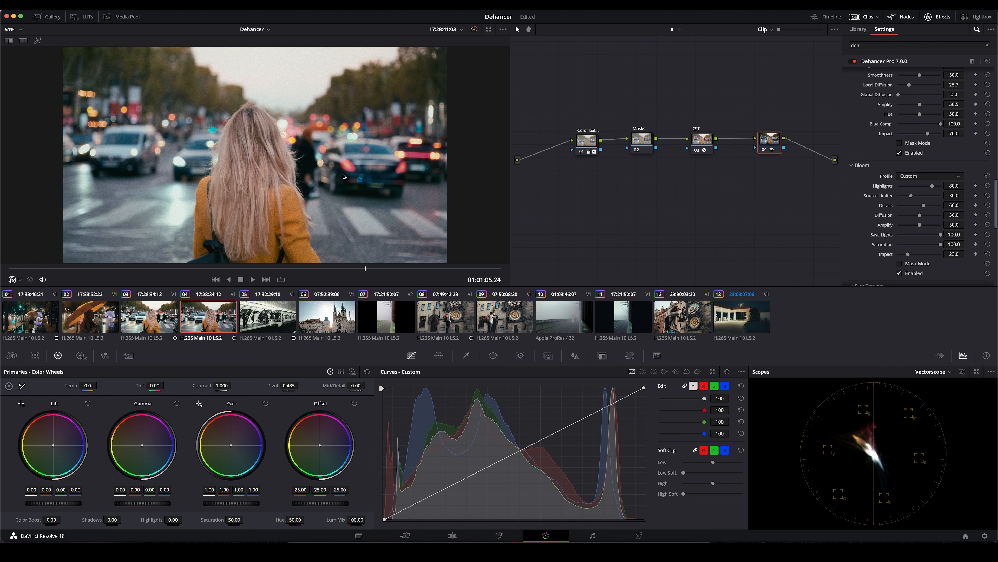
{"action": "scroll", "coordinate": [937, 229], "scroll_direction": "down", "scroll_amount": 15}
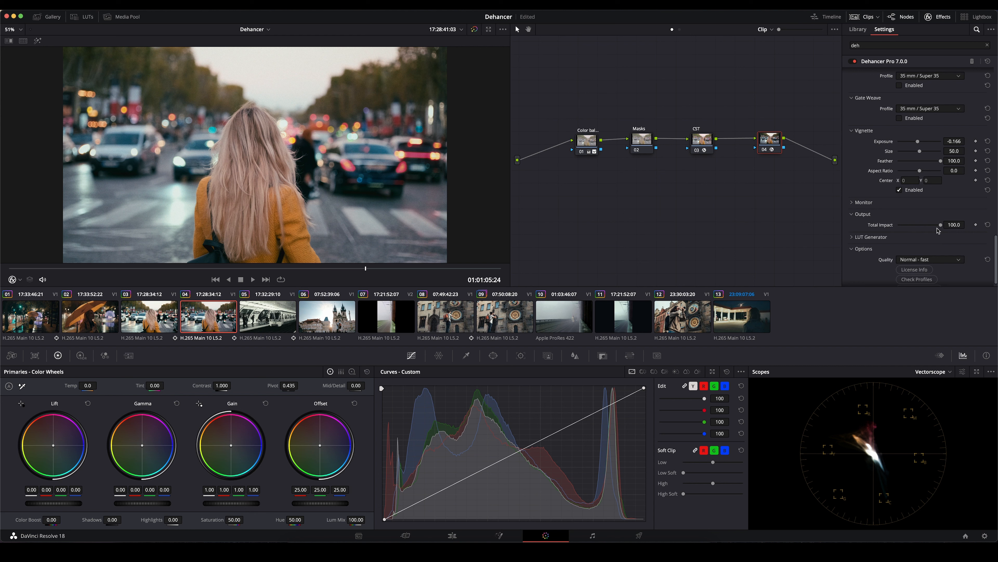
{"action": "mouse_move", "coordinate": [939, 225]}
{"action": "left_mouse_down"}
{"action": "mouse_move", "coordinate": [889, 232]}
{"action": "mouse_move", "coordinate": [935, 232]}
{"action": "left_mouse_up"}
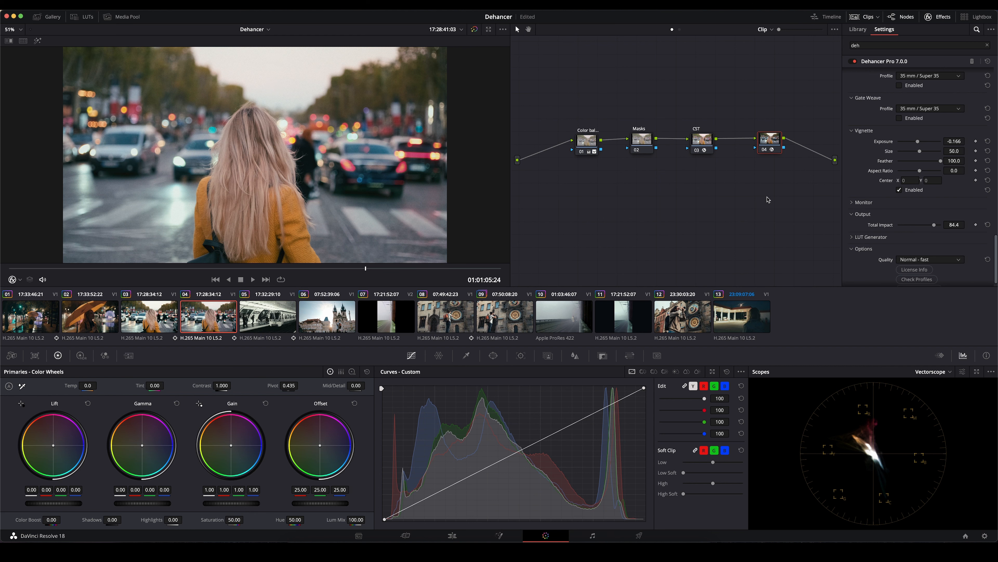
{"action": "key", "text": "ctrl+d"}
{"action": "key", "text": "ctrl+d"}
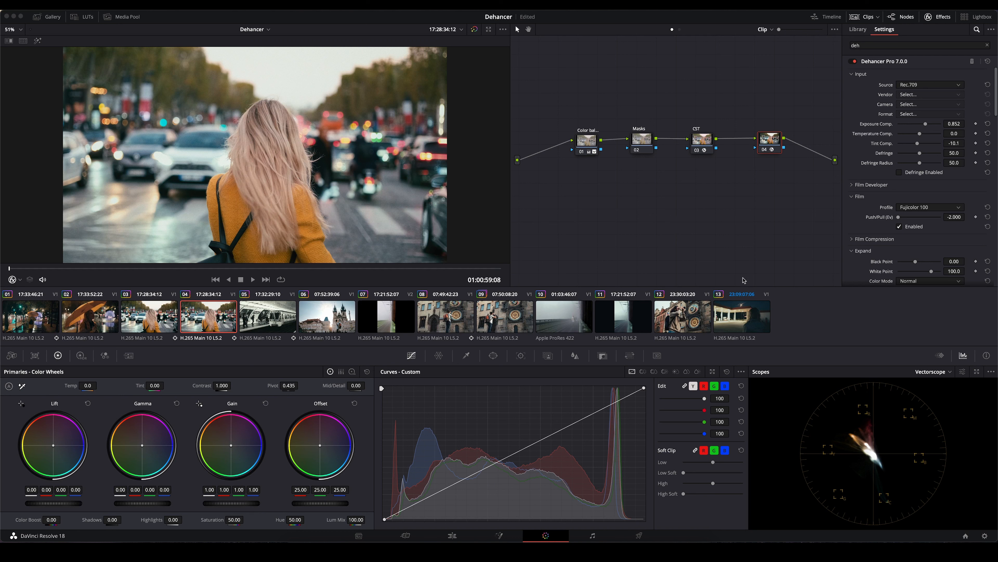
- Open the night gas station clip and examine the first node's noise reduction settings and Node Cache option
{"action": "left_click", "coordinate": [732, 315]}
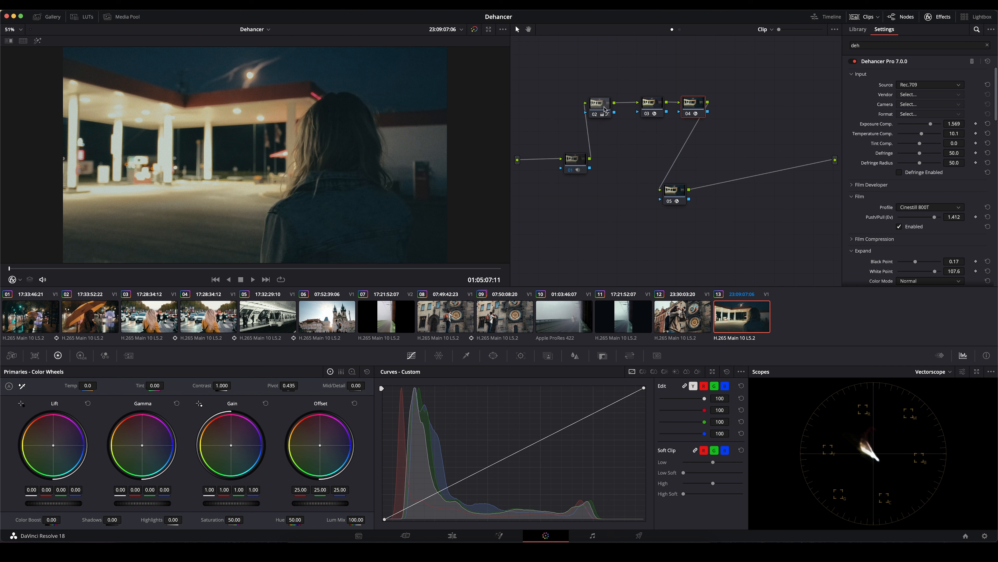
{"action": "left_click", "coordinate": [593, 115]}
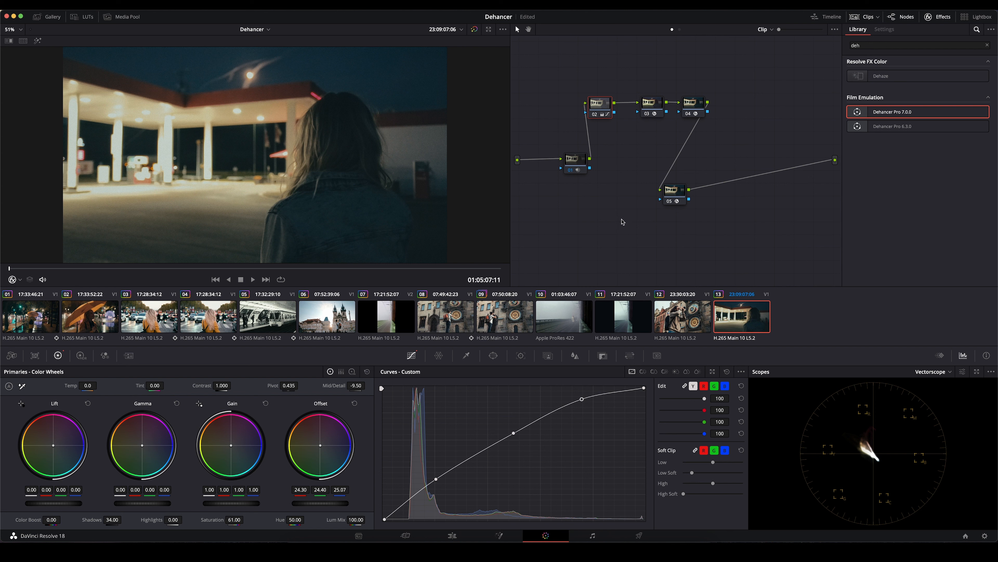
{"action": "left_click_drag", "start_coordinate": [576, 167], "coordinate": [556, 161]}
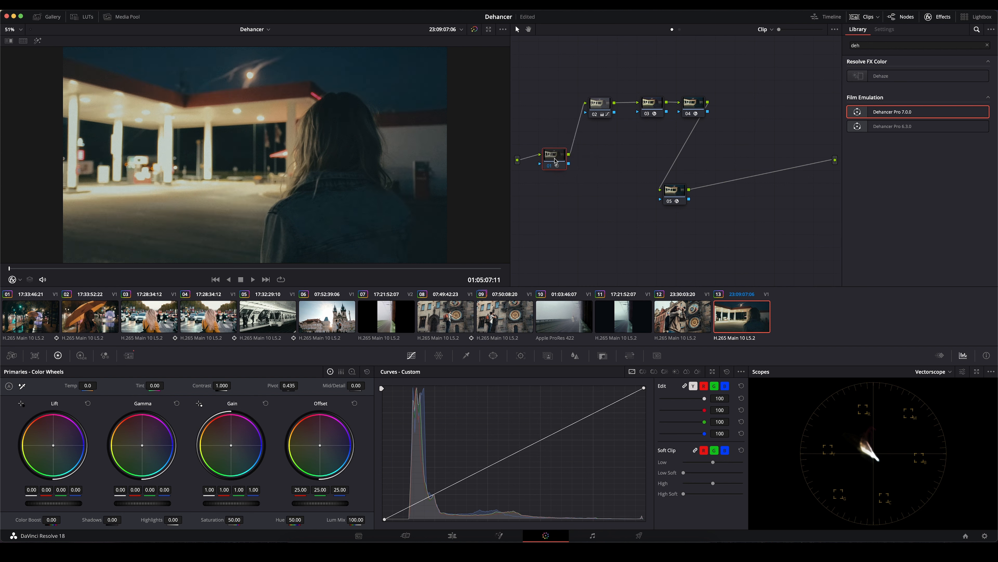
{"action": "left_click", "coordinate": [123, 360]}
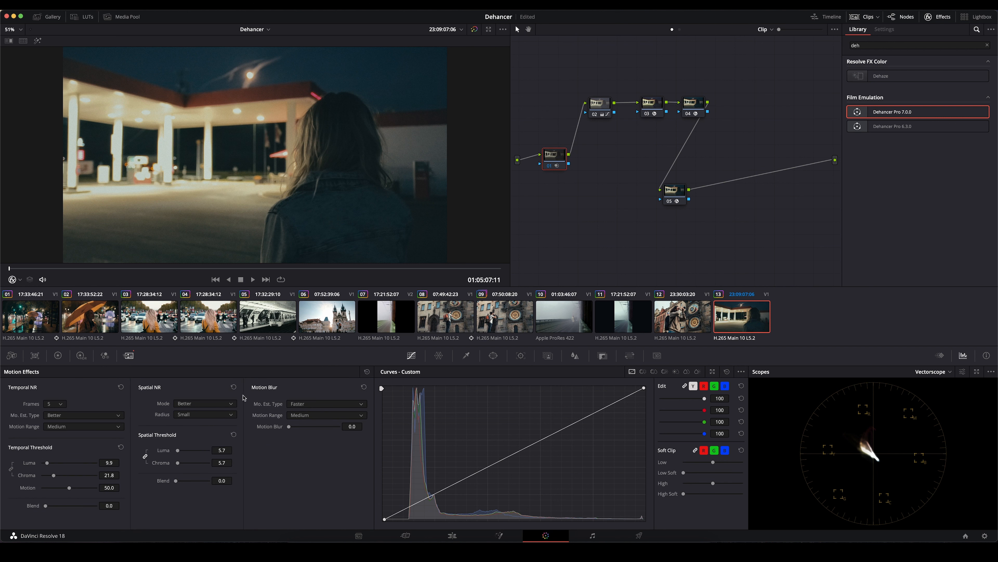
{"action": "right_click", "coordinate": [554, 159]}
{"action": "mouse_move", "coordinate": [606, 233]}
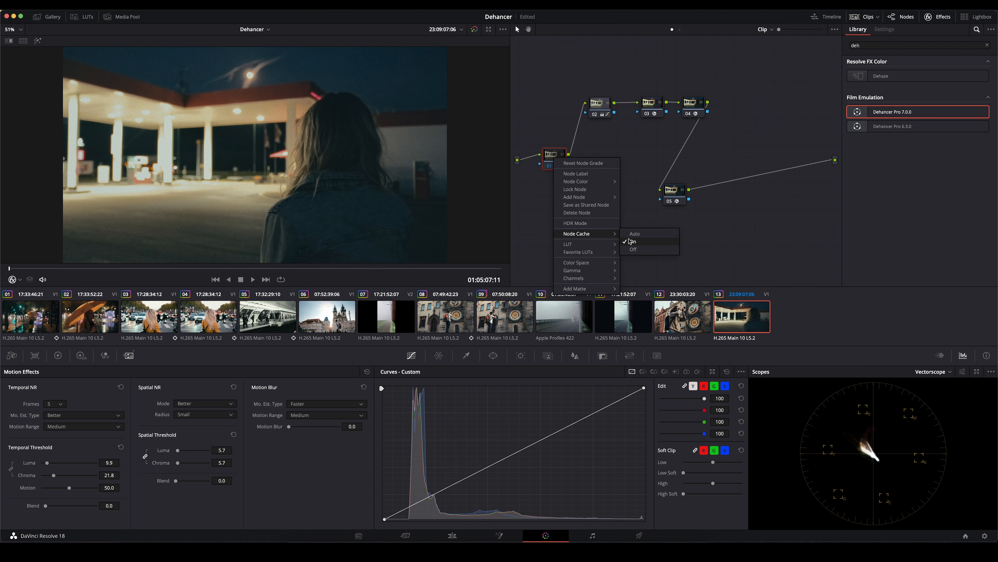
{"action": "left_click", "coordinate": [641, 162]}
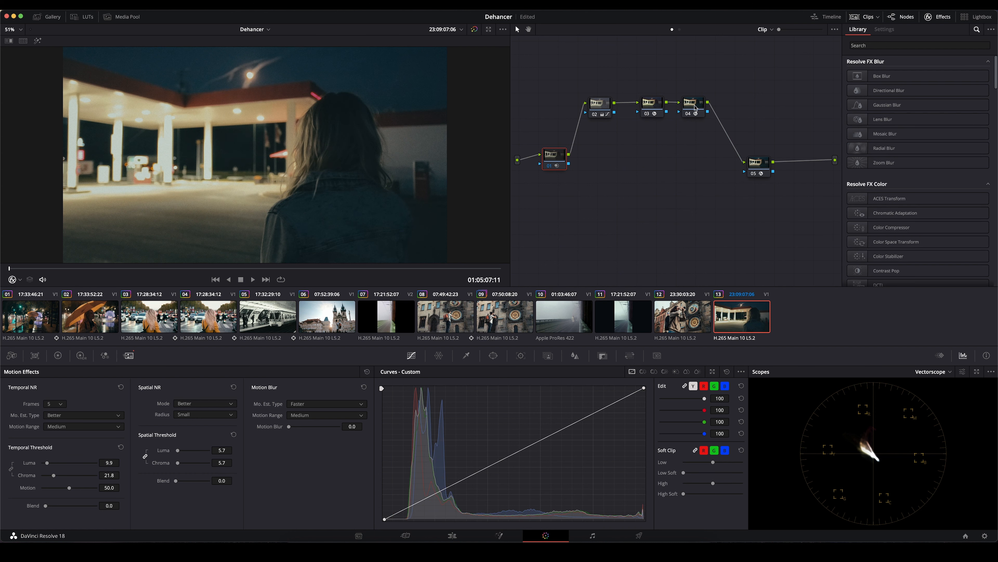
- Set the film Push/Pull to 1.486 on the gas station clip's Dehancer node
{"action": "left_click", "coordinate": [695, 108]}
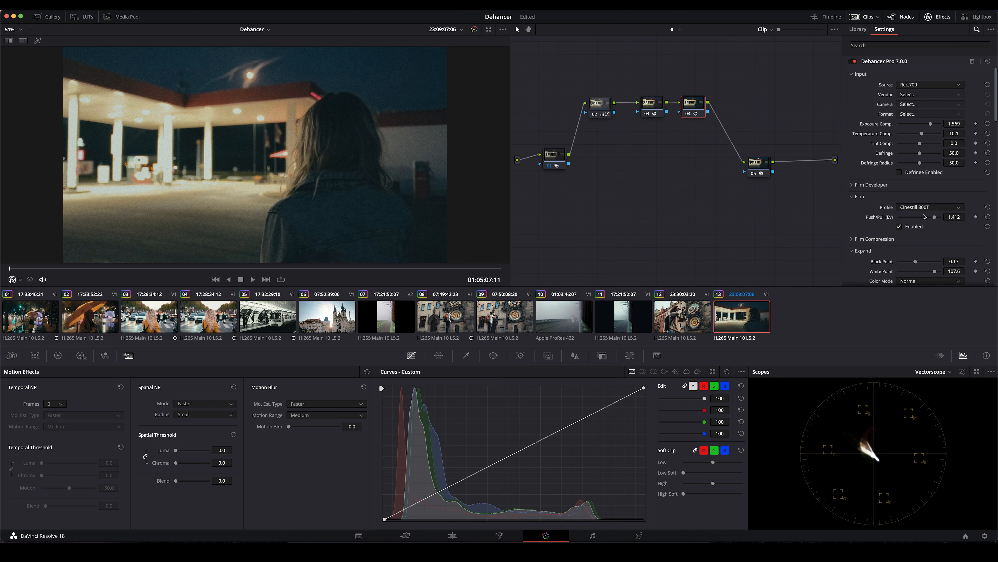
{"action": "left_click_drag", "start_coordinate": [934, 217], "coordinate": [936, 219]}
{"action": "mouse_move", "coordinate": [935, 219]}
{"action": "left_mouse_down"}
{"action": "mouse_move", "coordinate": [904, 220]}
{"action": "mouse_move", "coordinate": [935, 221]}
{"action": "left_mouse_up"}
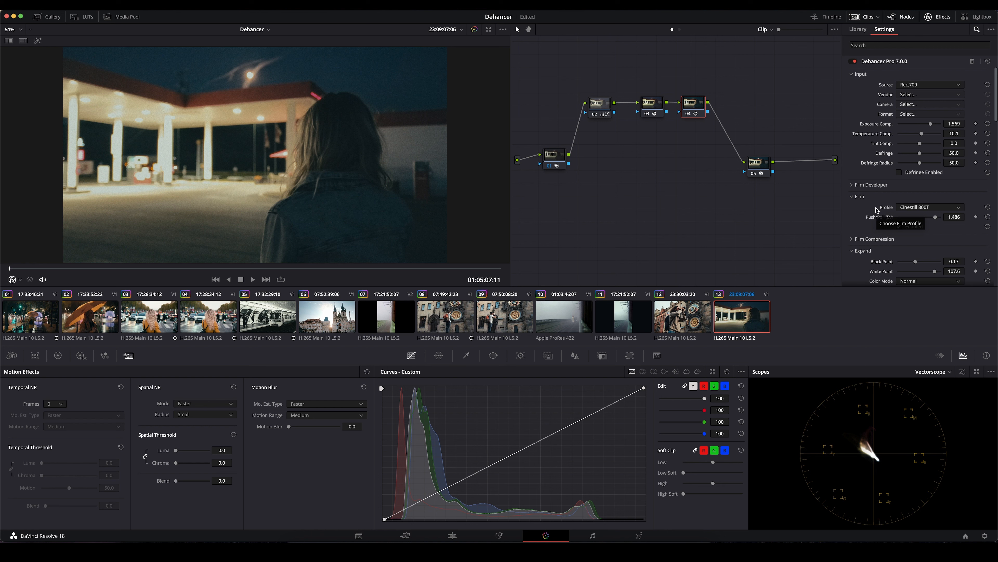
- Compare Film Compression on and off, and set its White Point to 104.6 and Tonal Range to 45.0
{"action": "scroll", "coordinate": [876, 210], "scroll_direction": "down", "scroll_amount": 2}
{"action": "left_click", "coordinate": [878, 193]}
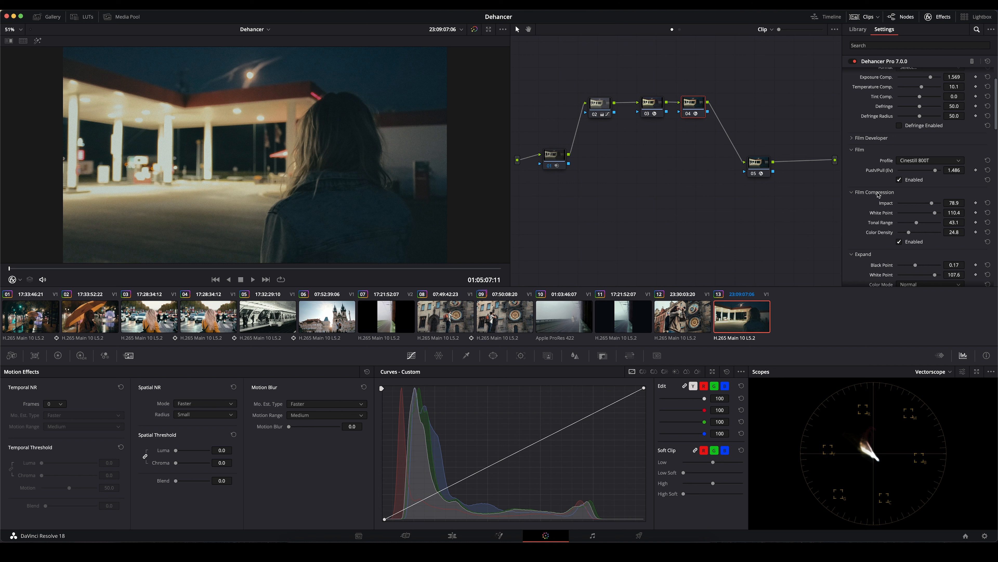
{"action": "scroll", "coordinate": [878, 194], "scroll_direction": "down", "scroll_amount": 1}
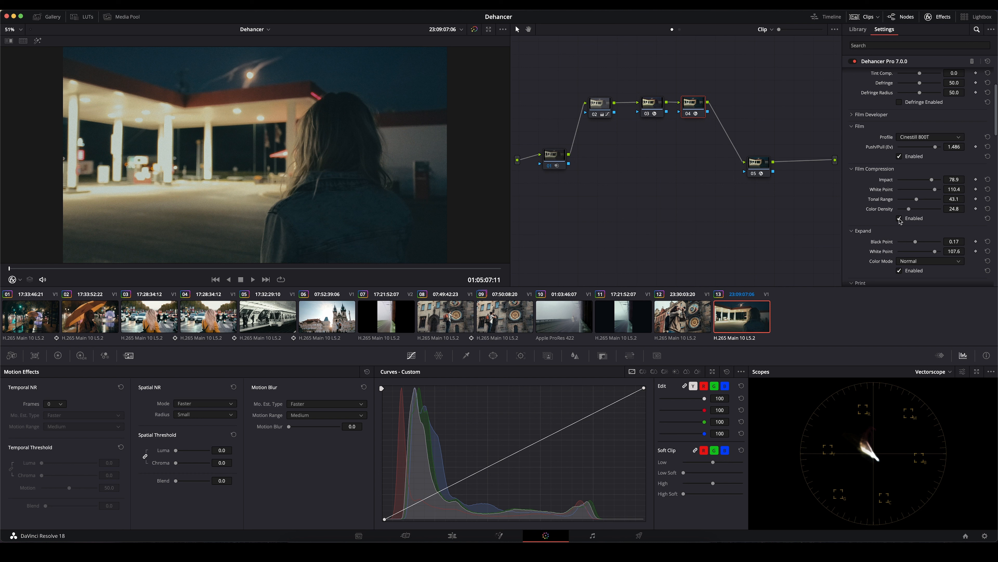
{"action": "left_click", "coordinate": [899, 218]}
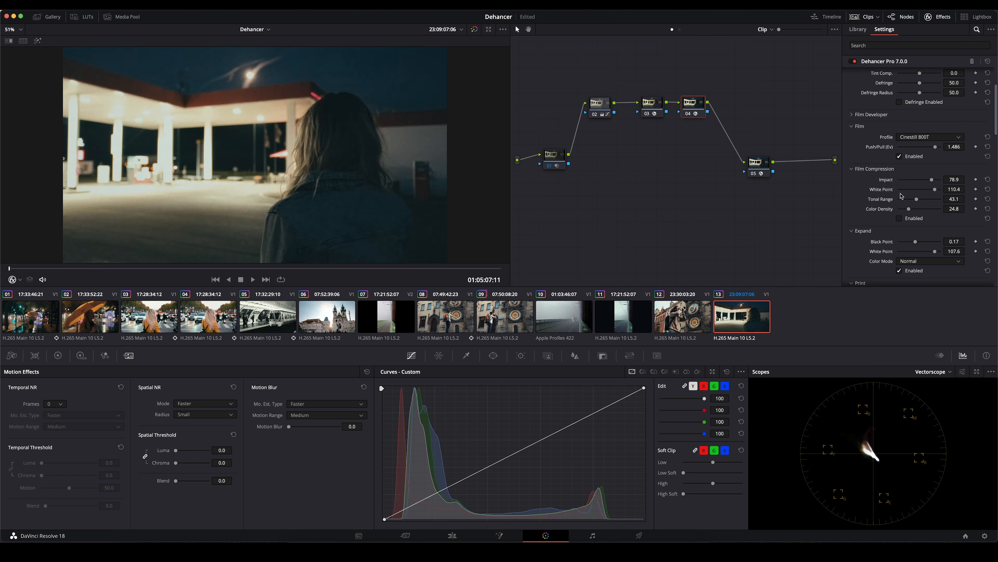
{"action": "left_click", "coordinate": [899, 219]}
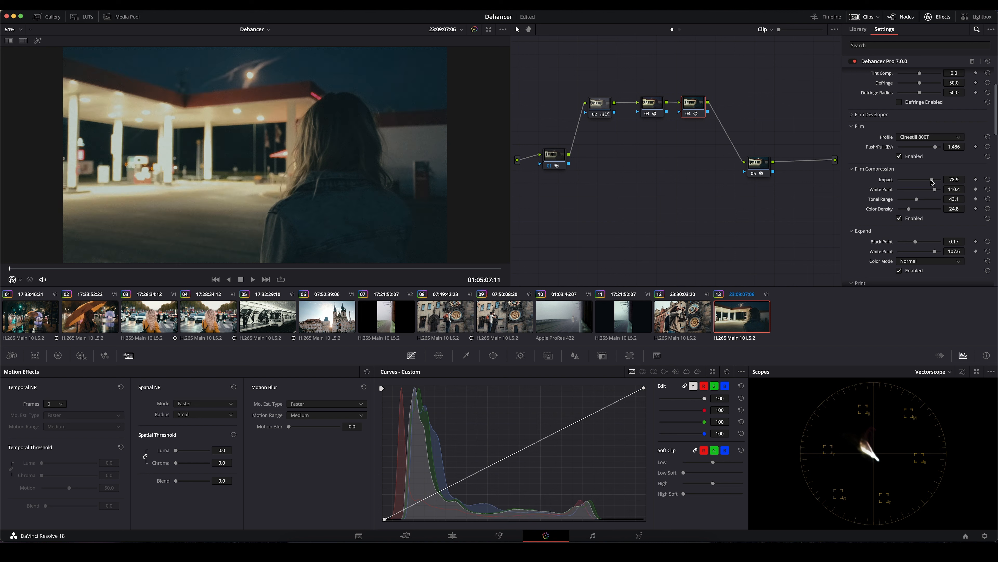
{"action": "left_click_drag", "start_coordinate": [935, 192], "coordinate": [918, 203]}
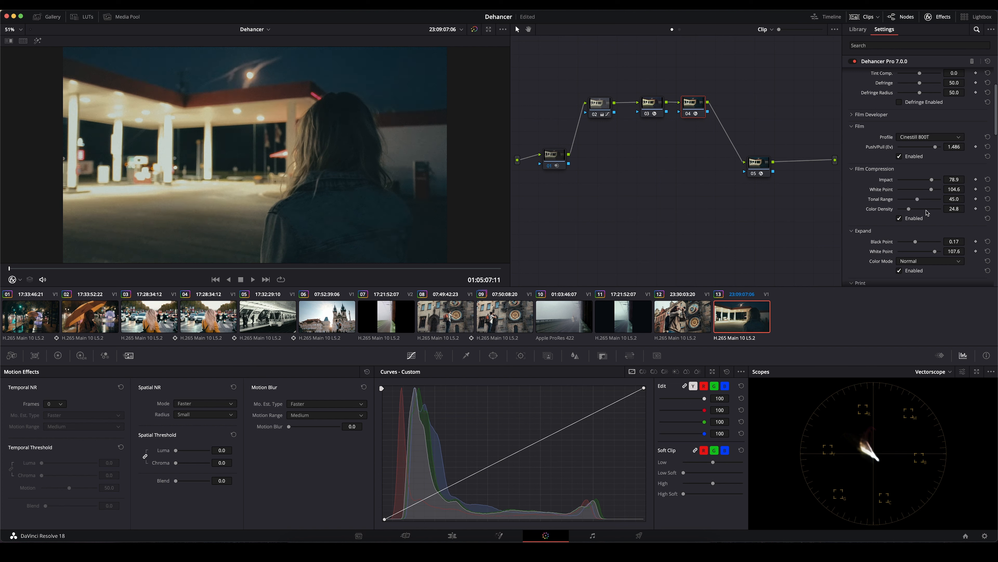
- Toggle the Halation and Bloom effects on the gas station clip to compare their impact
{"action": "scroll", "coordinate": [870, 191], "scroll_direction": "down", "scroll_amount": 10}
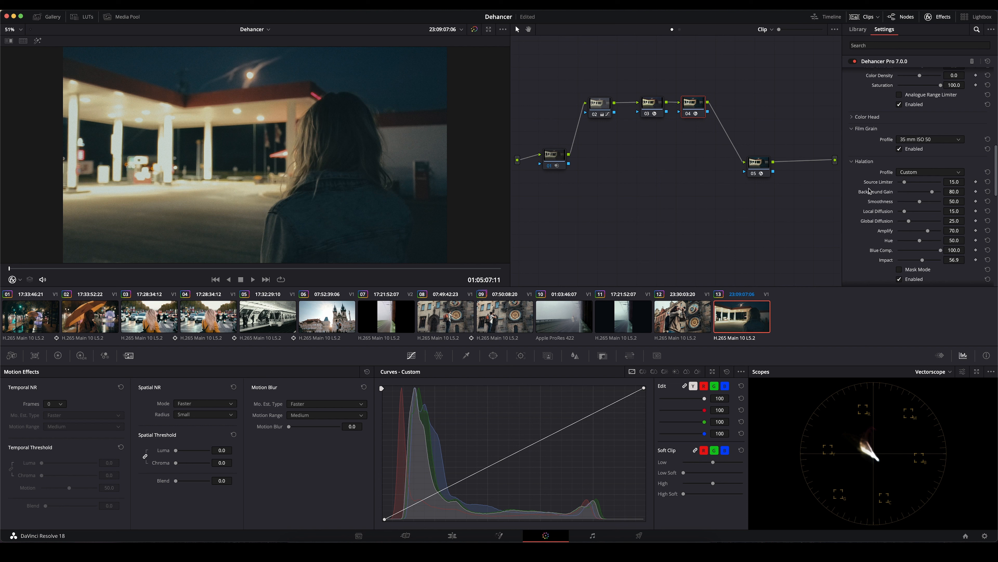
{"action": "scroll", "coordinate": [919, 250], "scroll_direction": "down", "scroll_amount": 3}
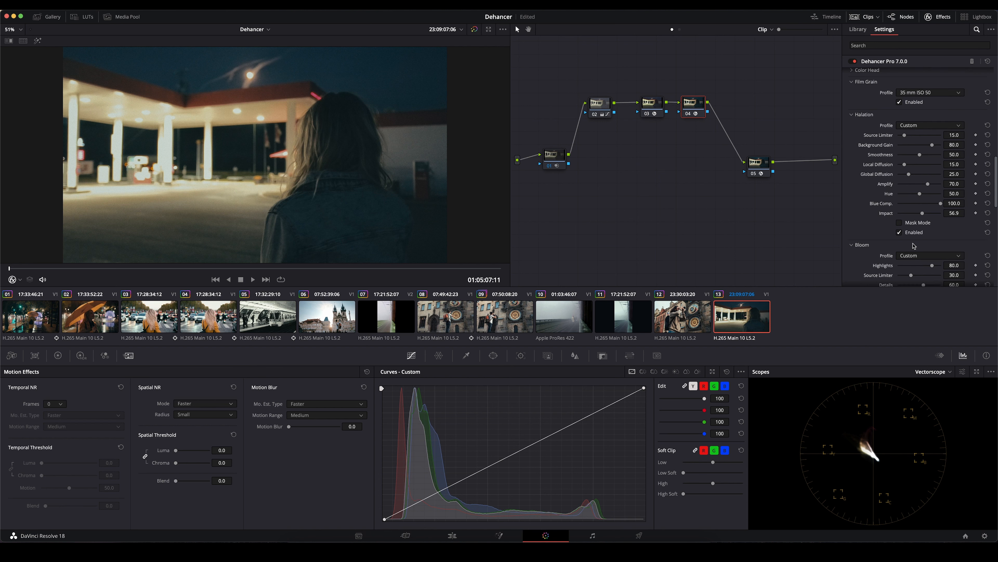
{"action": "left_click", "coordinate": [900, 232]}
{"action": "scroll", "coordinate": [894, 235], "scroll_direction": "down", "scroll_amount": 2}
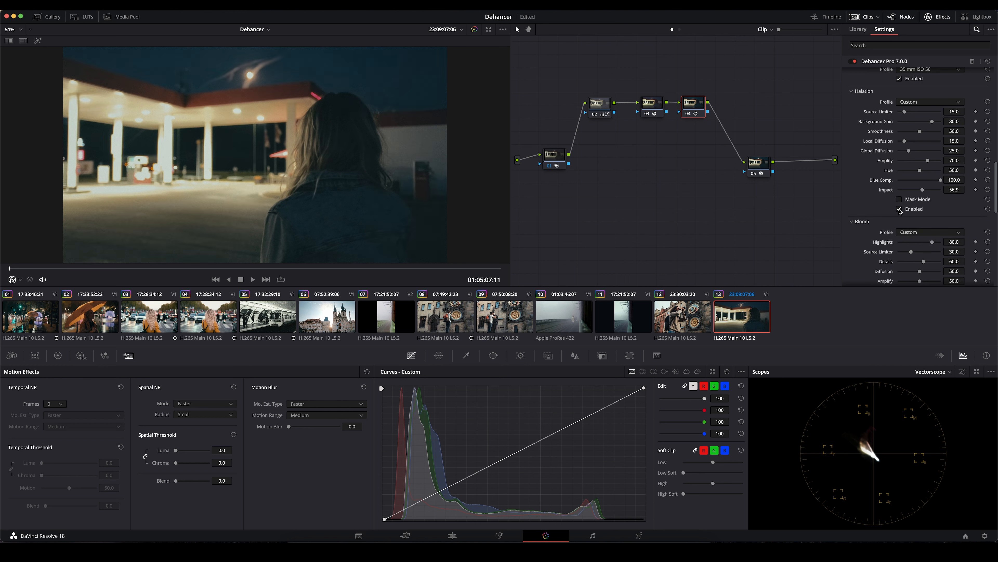
{"action": "scroll", "coordinate": [900, 211], "scroll_direction": "down", "scroll_amount": 3}
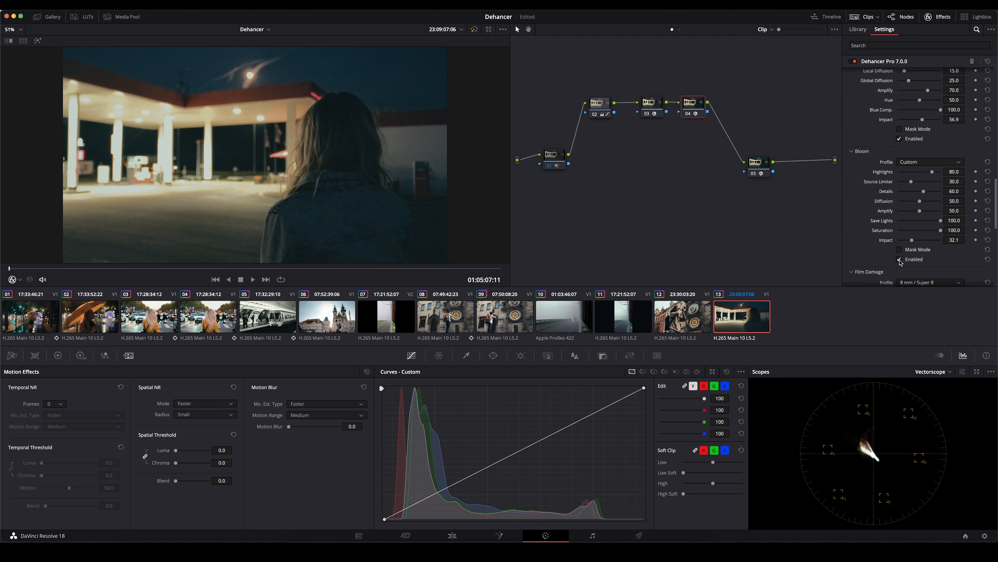
{"action": "left_click", "coordinate": [900, 260]}
- Toggle the whole Dehancer node off and on to compare the gas station shot before and after
{"action": "key", "text": "ctrl+d"}
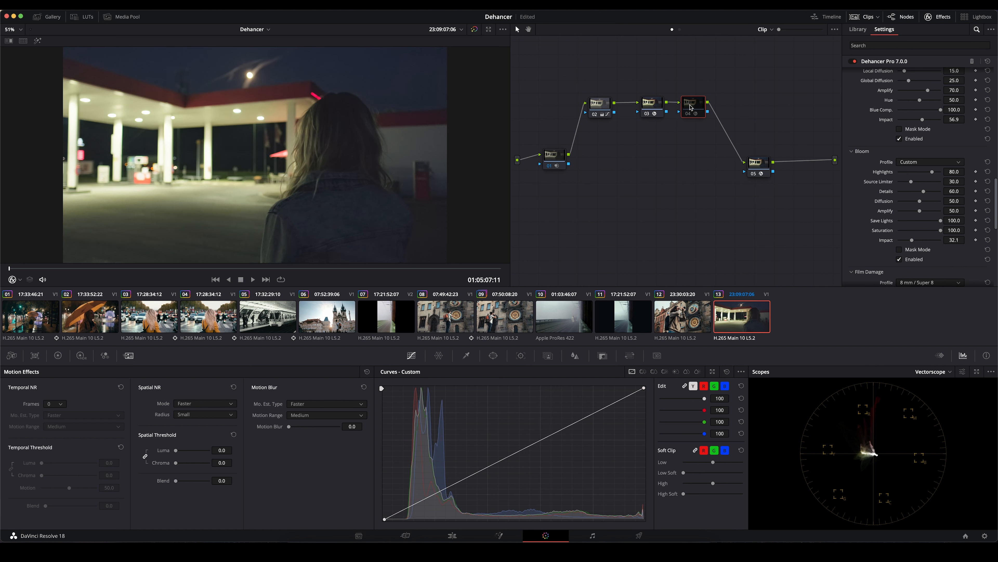
{"action": "key", "text": "ctrl+d"}
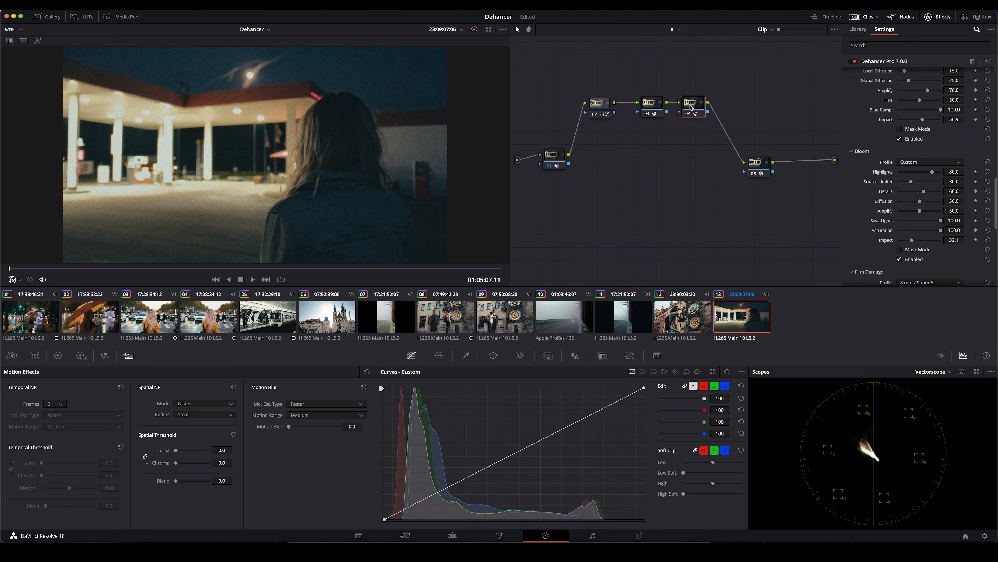
{"action": "key", "text": "ctrl+d"}
{"action": "key", "text": "ctrl+d"}
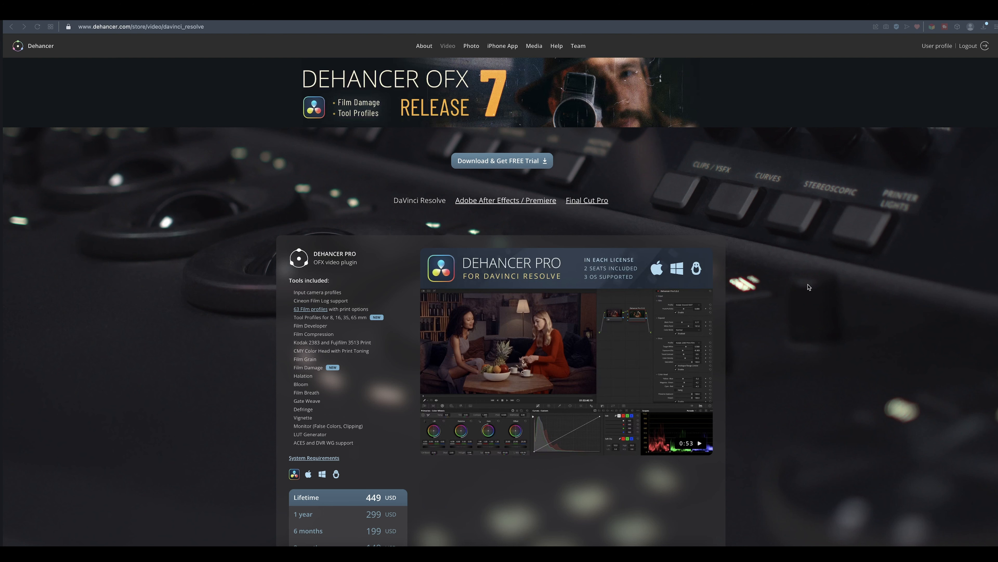
- Switch to the Dehancer store page for DaVinci Resolve and review the plugin editions, included tools and licence prices
{"action": "scroll", "coordinate": [809, 287], "scroll_direction": "down", "scroll_amount": 4}
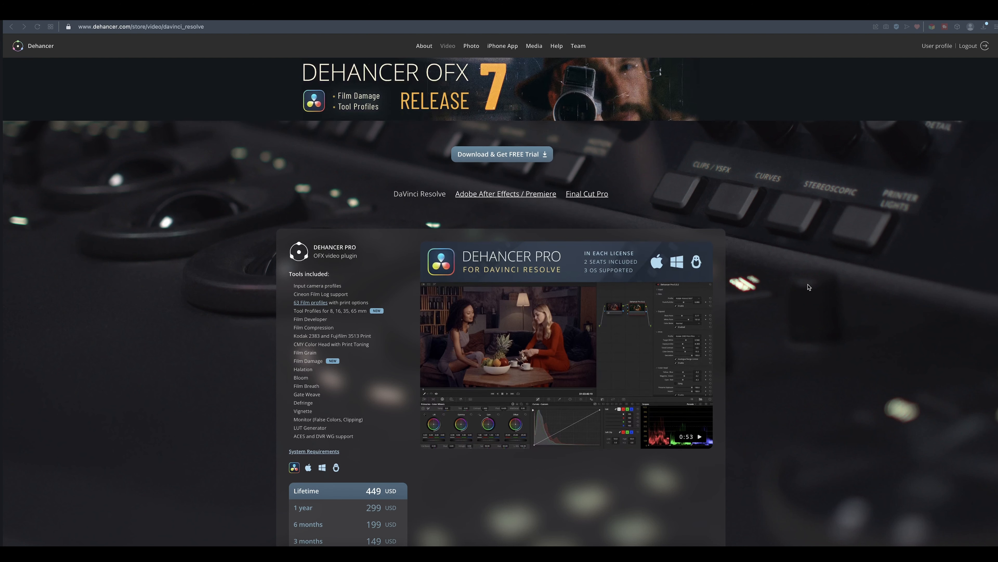
{"action": "scroll", "coordinate": [809, 287], "scroll_direction": "down", "scroll_amount": 5}
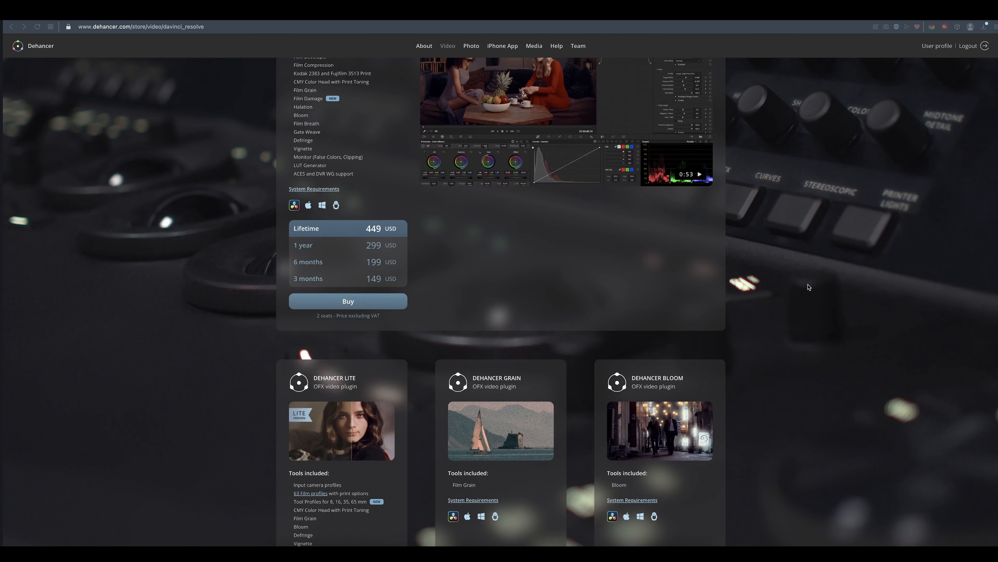
{"action": "scroll", "coordinate": [808, 287], "scroll_direction": "down", "scroll_amount": 5}
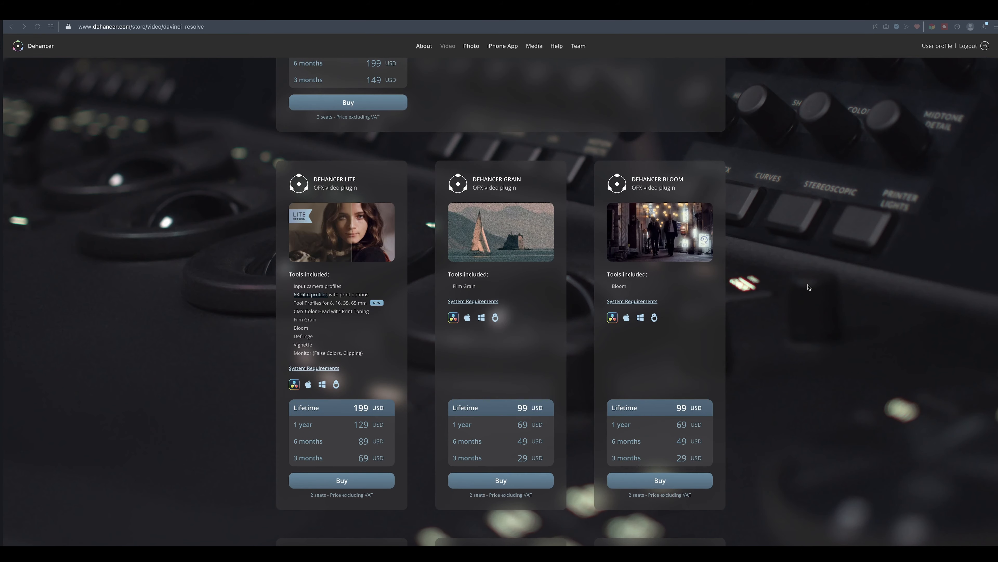
{"action": "scroll", "coordinate": [809, 287], "scroll_direction": "down", "scroll_amount": 1}
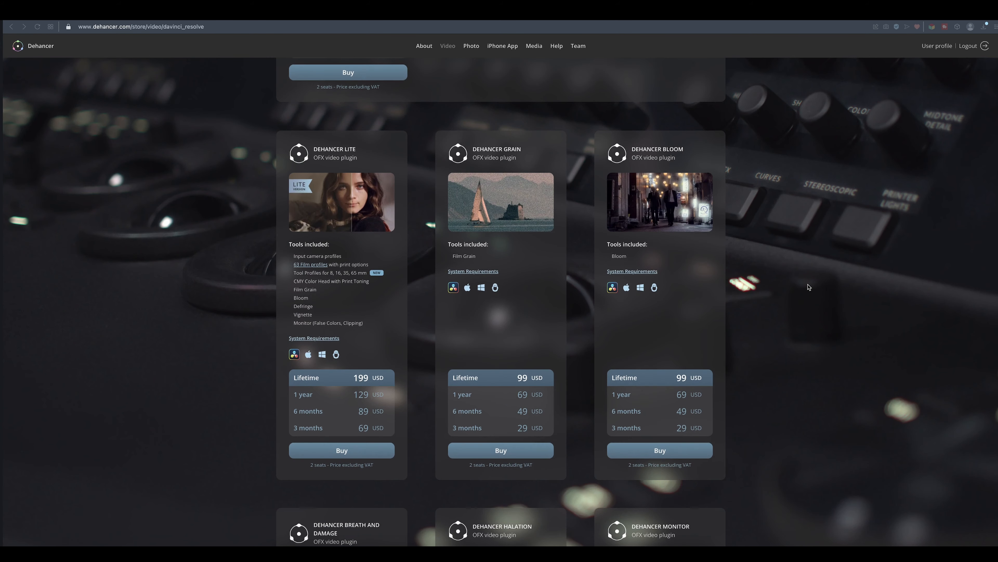
{"action": "scroll", "coordinate": [808, 287], "scroll_direction": "down", "scroll_amount": 5}
{"action": "scroll", "coordinate": [808, 287], "scroll_direction": "down", "scroll_amount": 3}
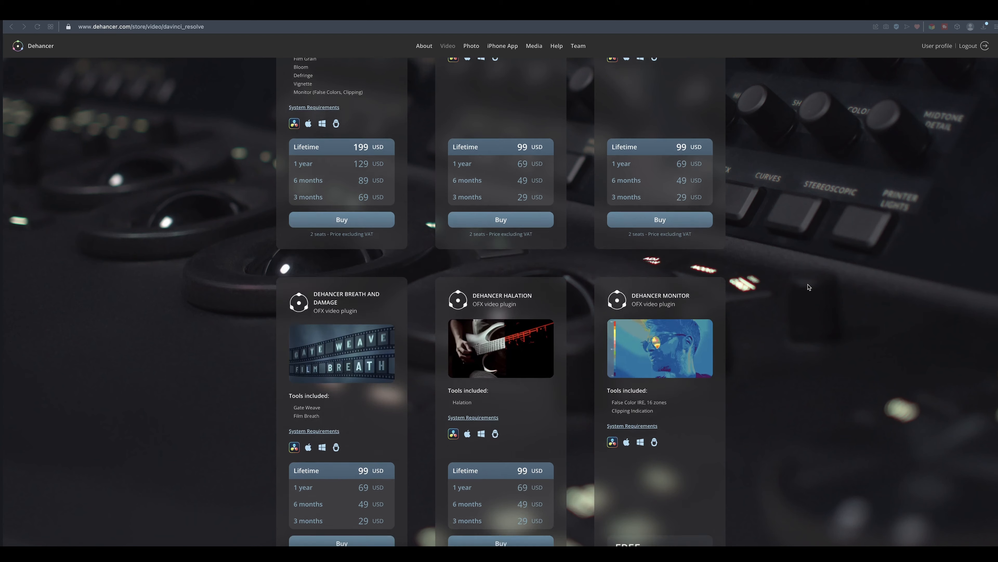